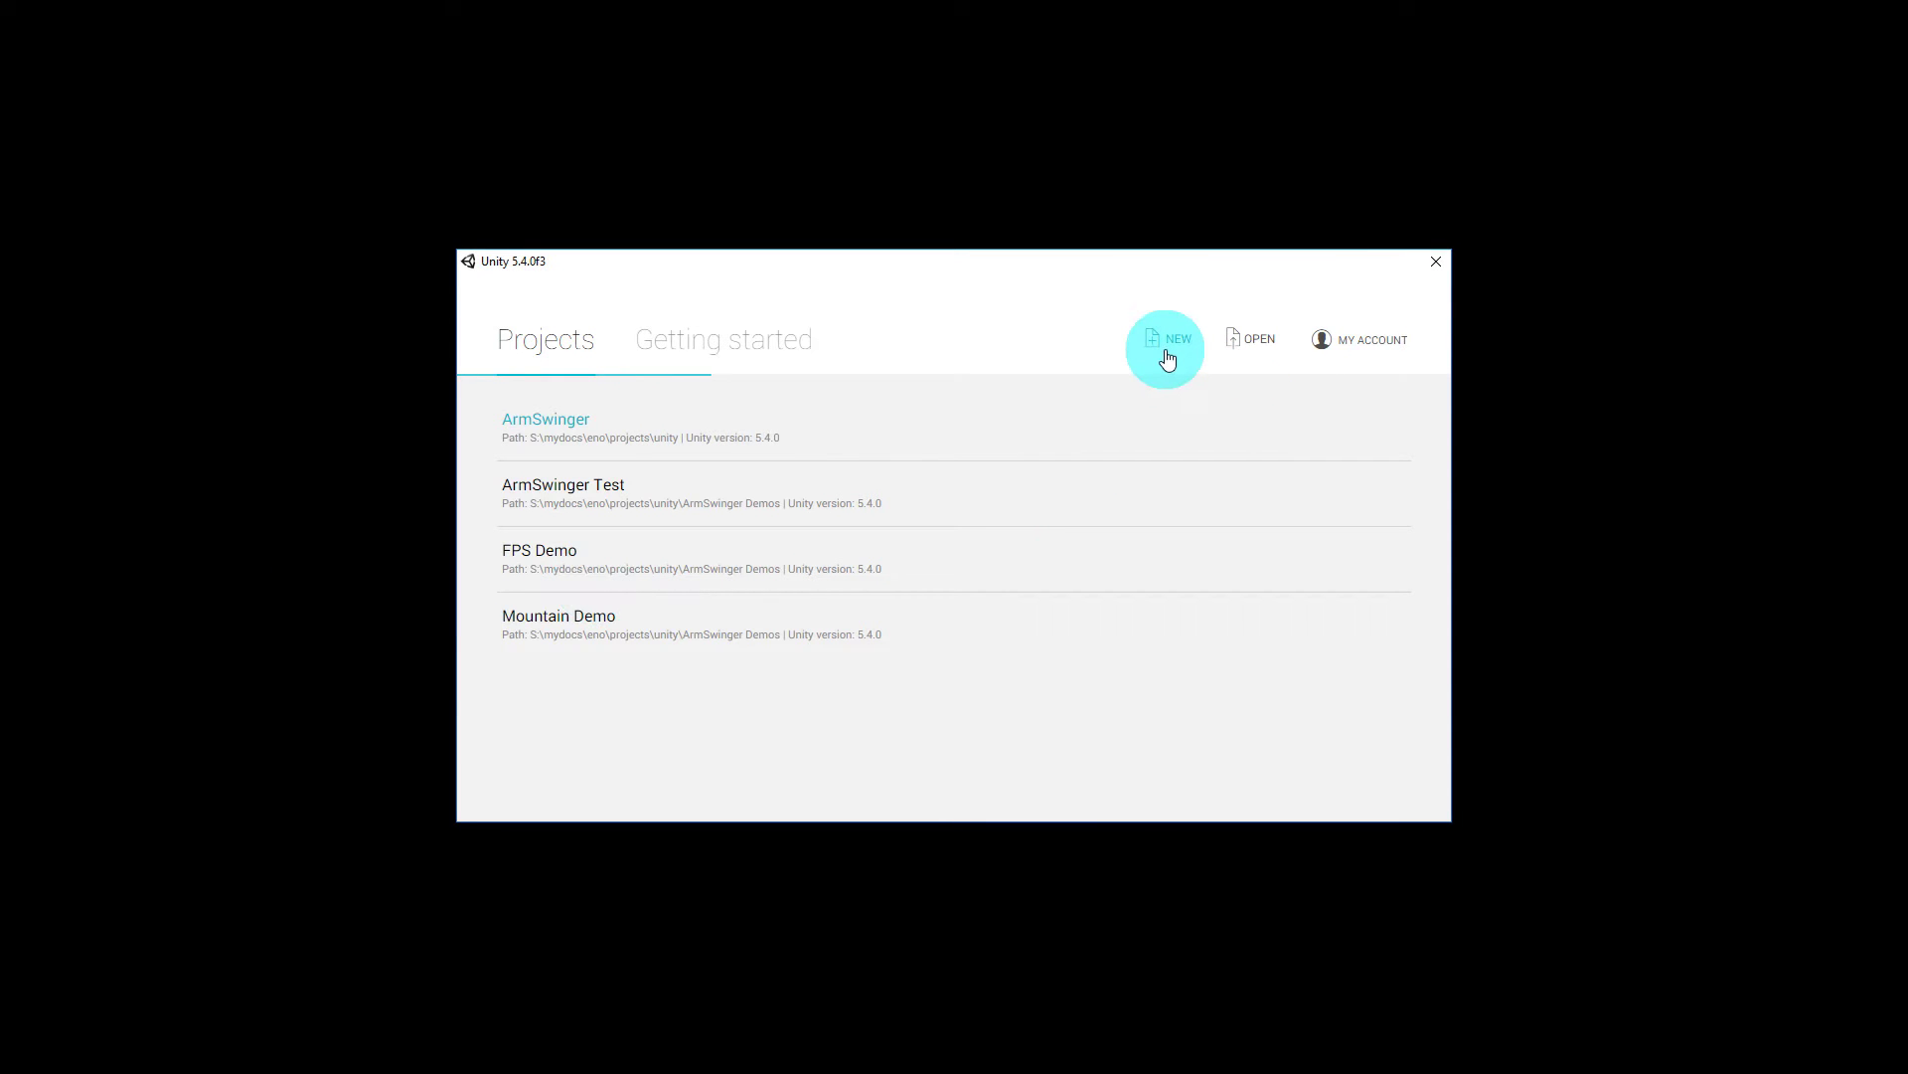
Start a new 3D project, paste 'ArmSwinger Setup Demo' as its name, and create it.
click(1168, 356)
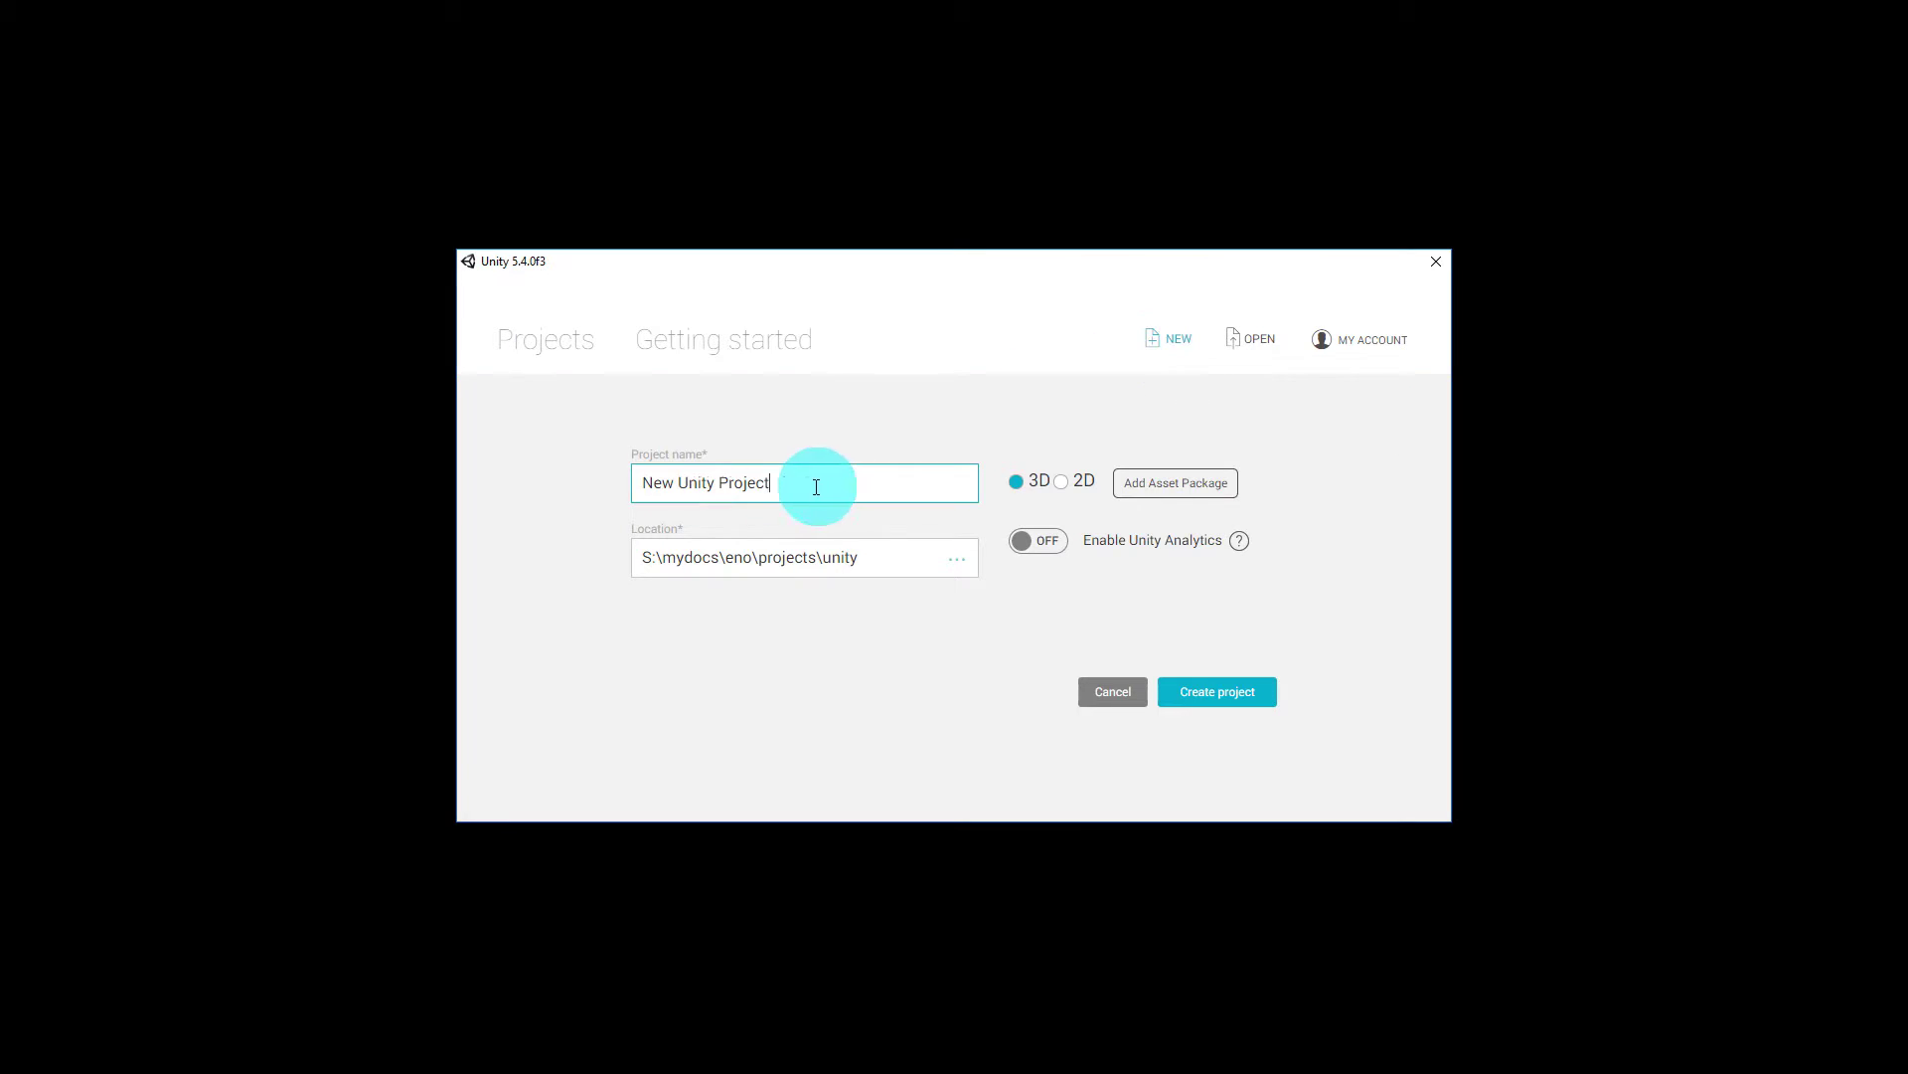
drag(813, 481, 599, 481)
text(ArmSwinger Setup Demo)
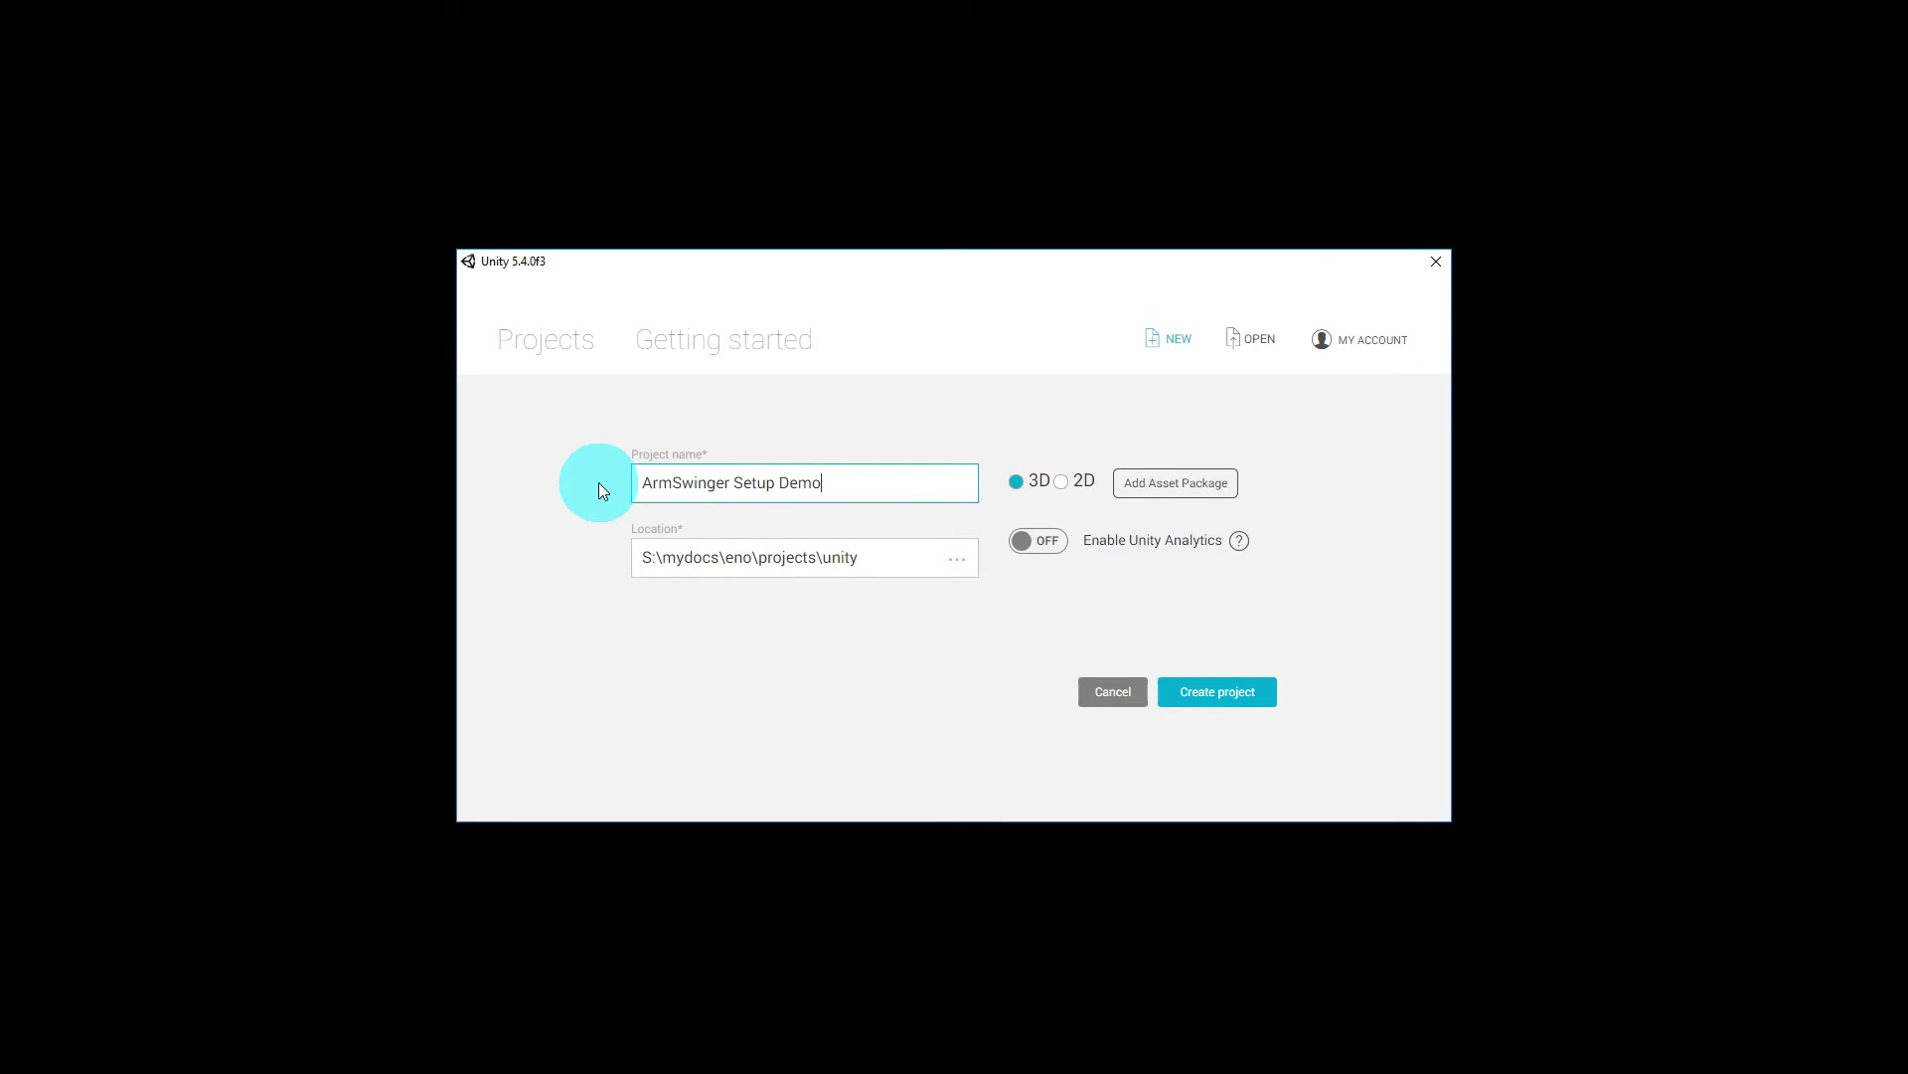
click(1223, 691)
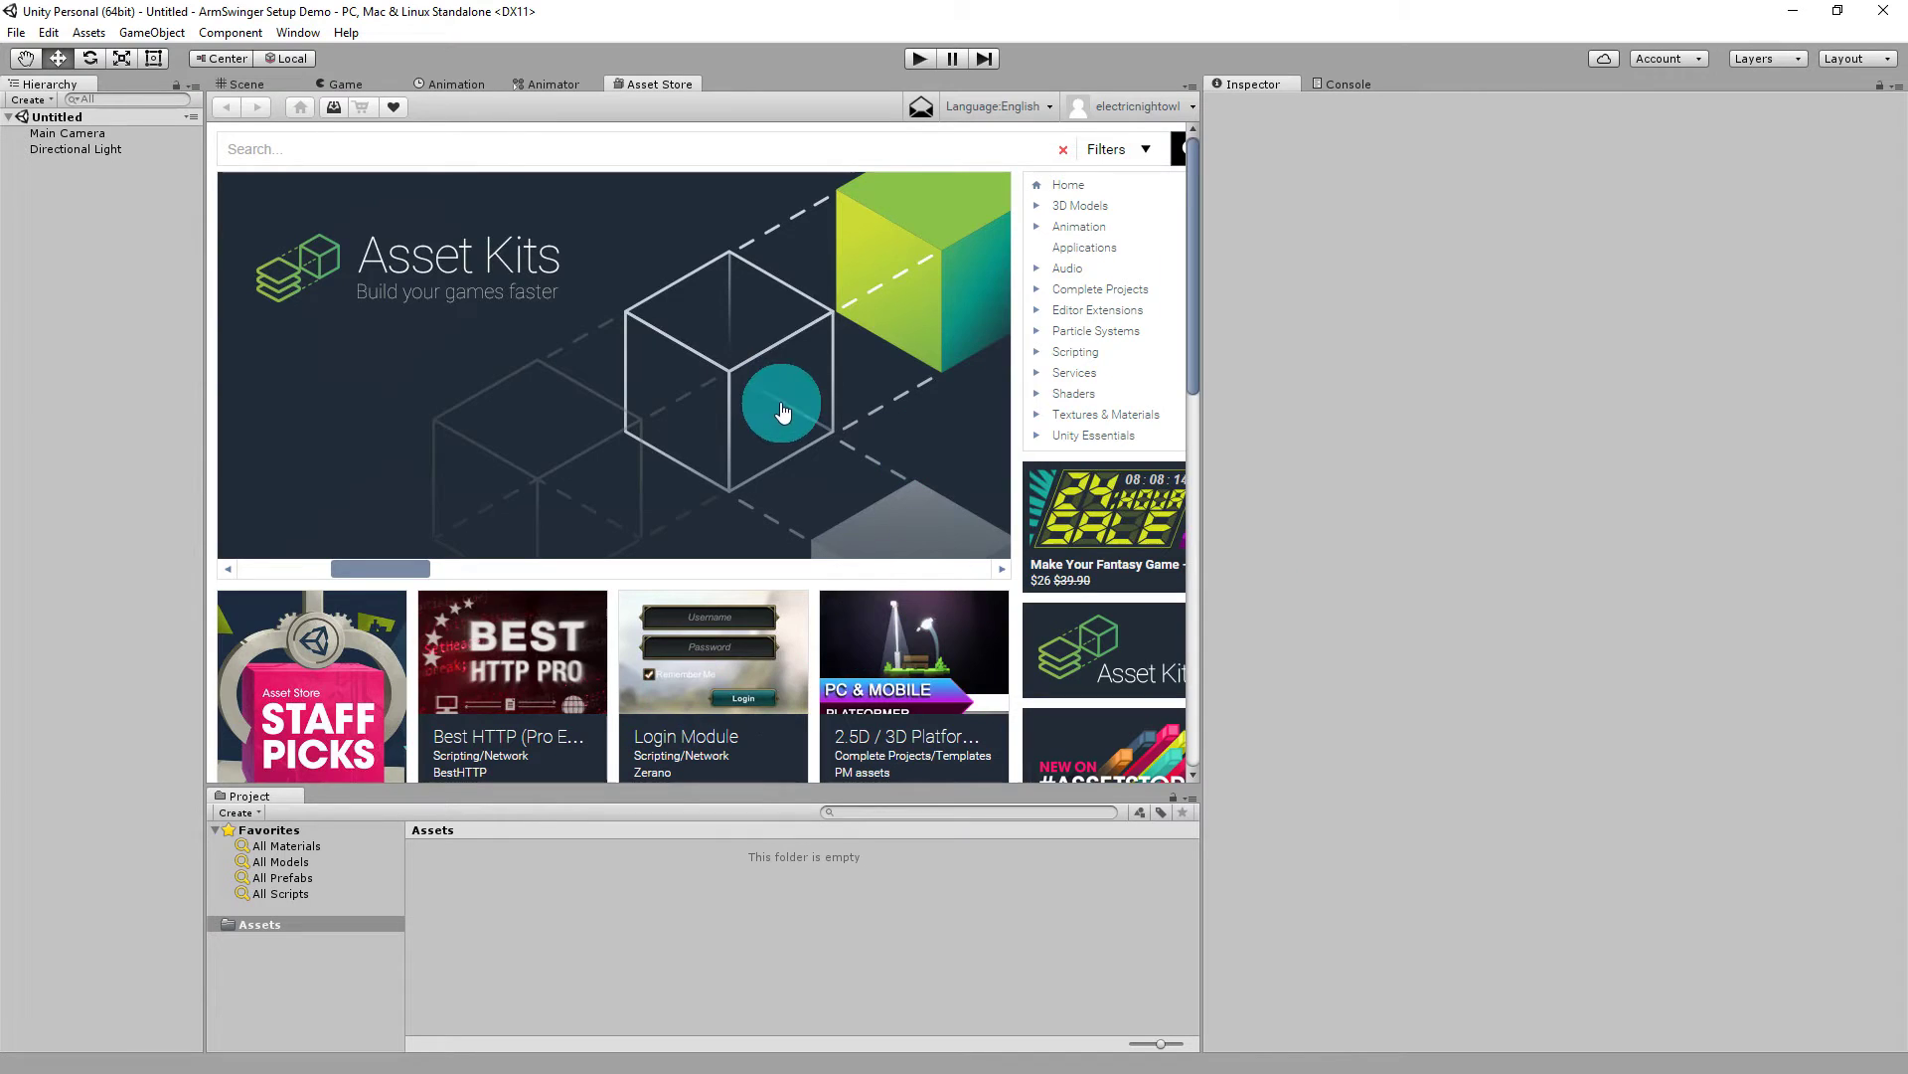
Search the Asset Store for 'steamvr' and begin importing the SteamVR Plugin.
click(294, 37)
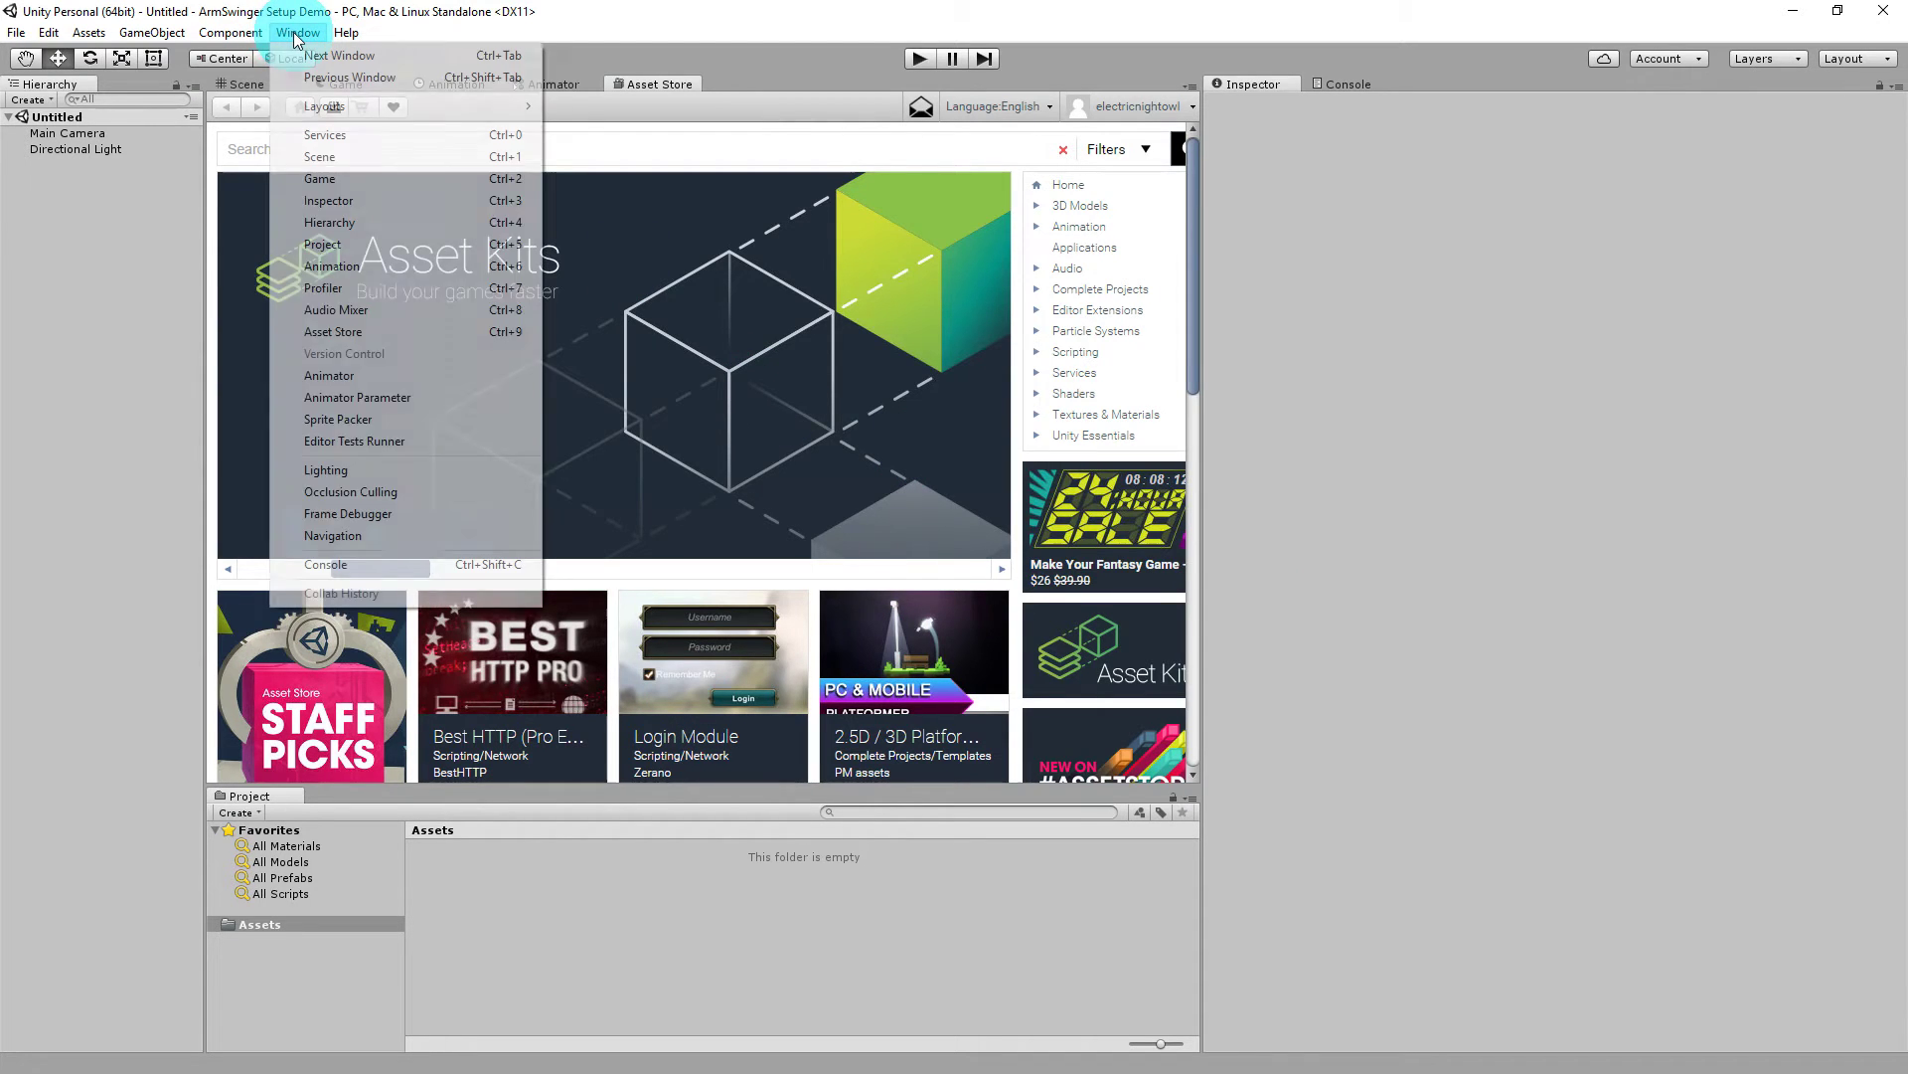
click(359, 334)
click(431, 187)
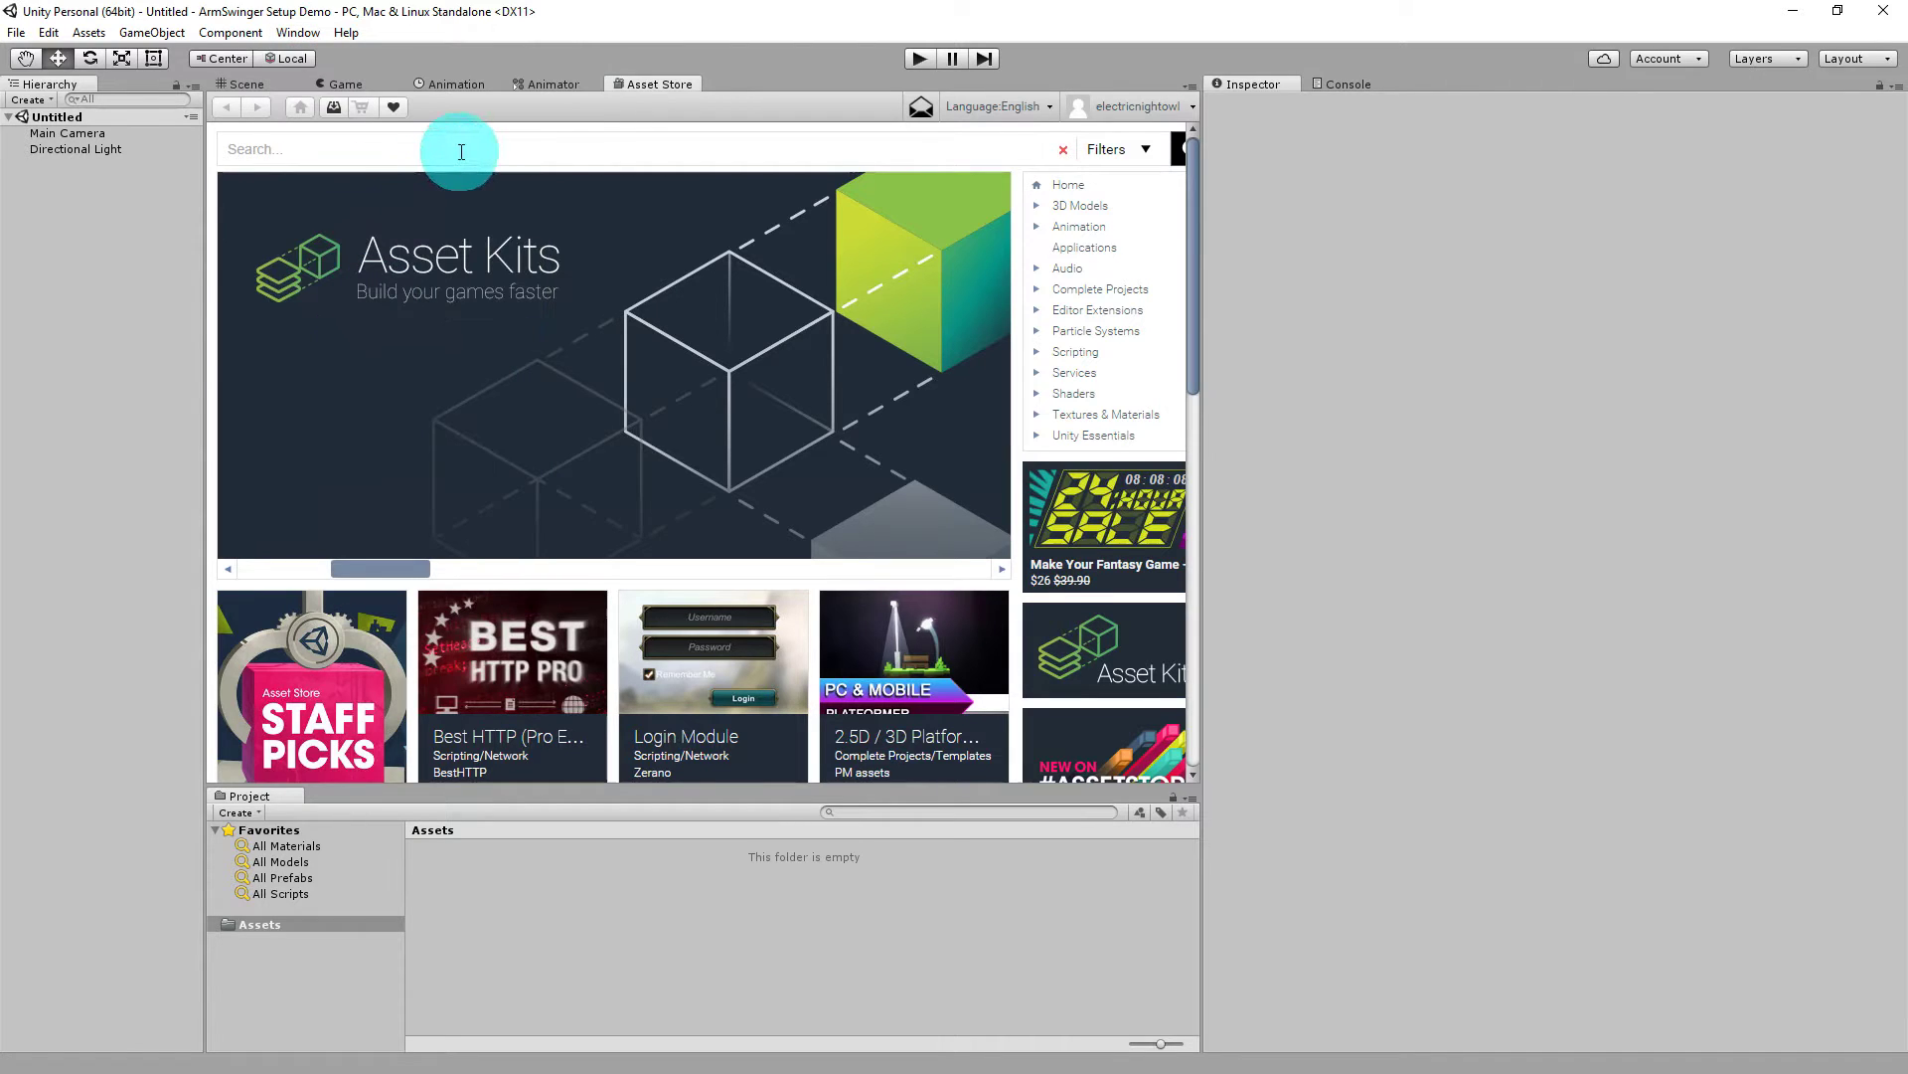
text(steamvr)
key(Return)
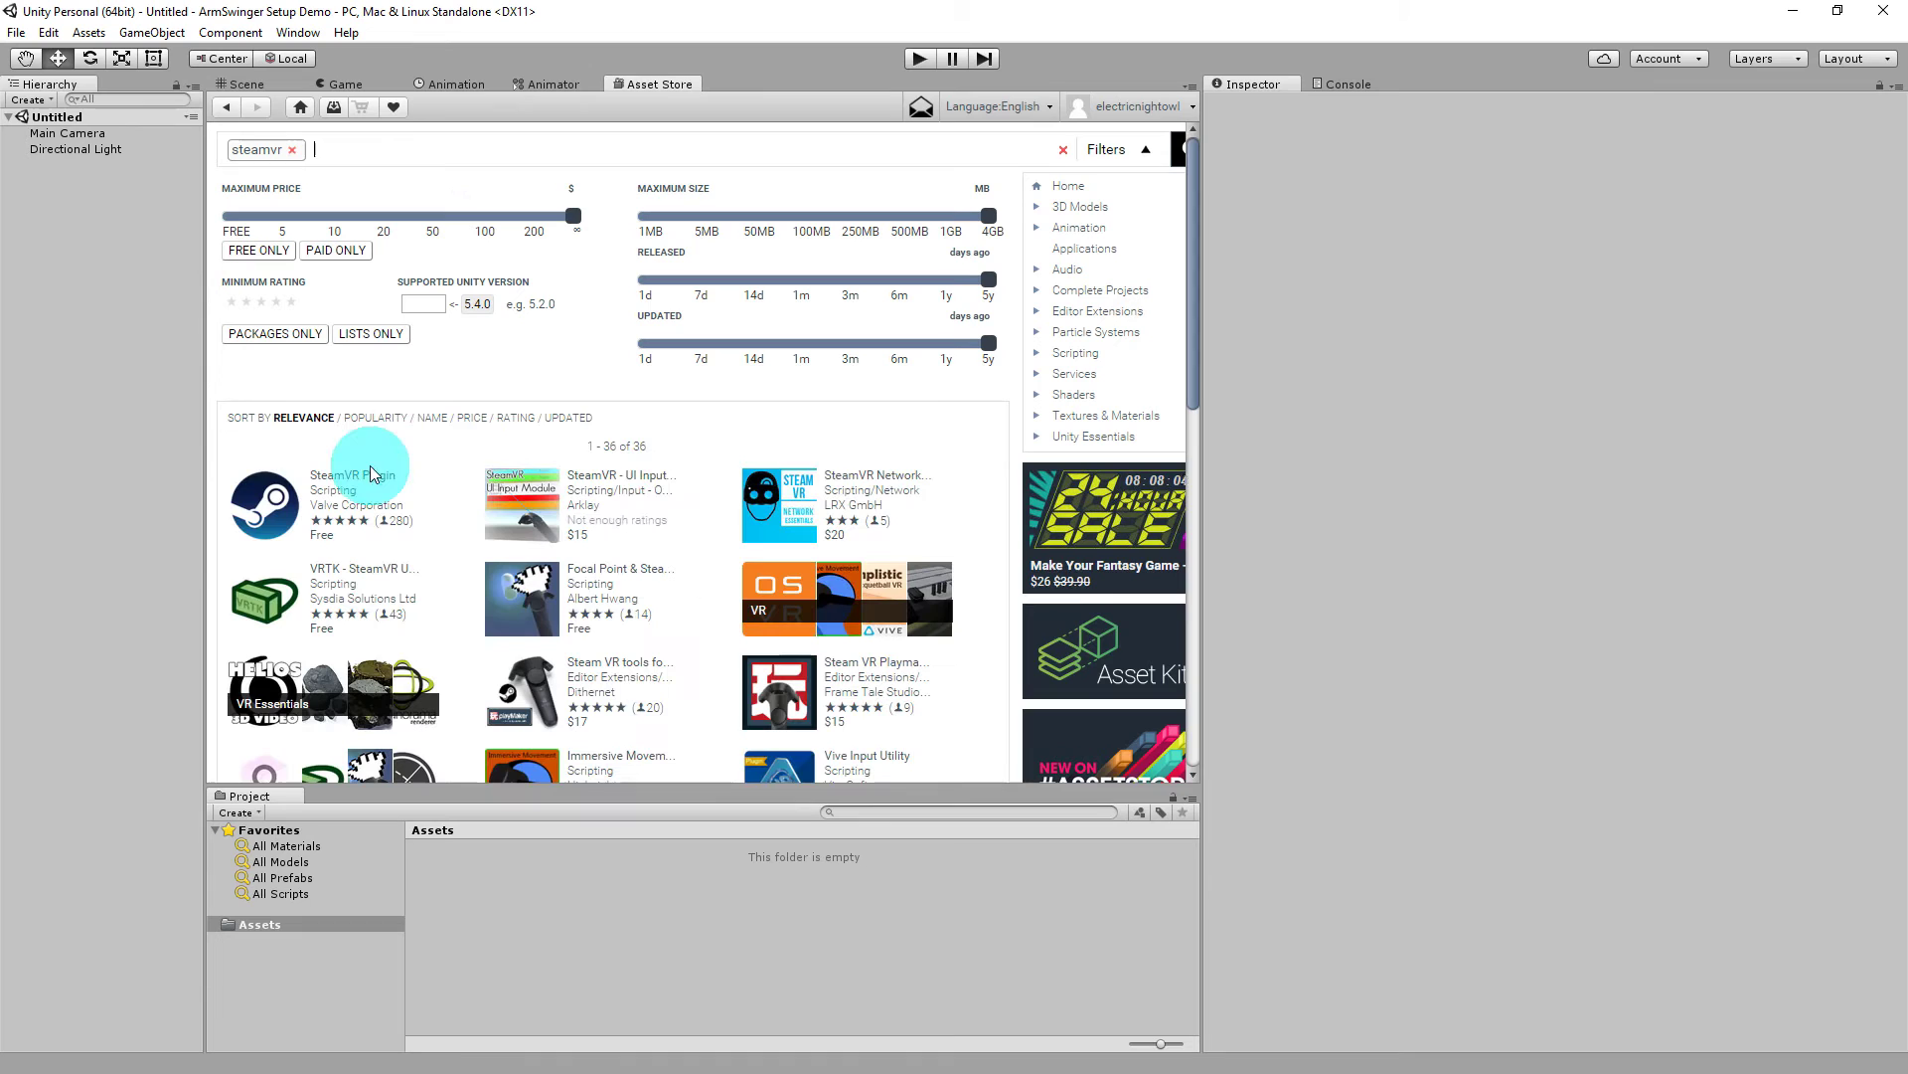
click(368, 473)
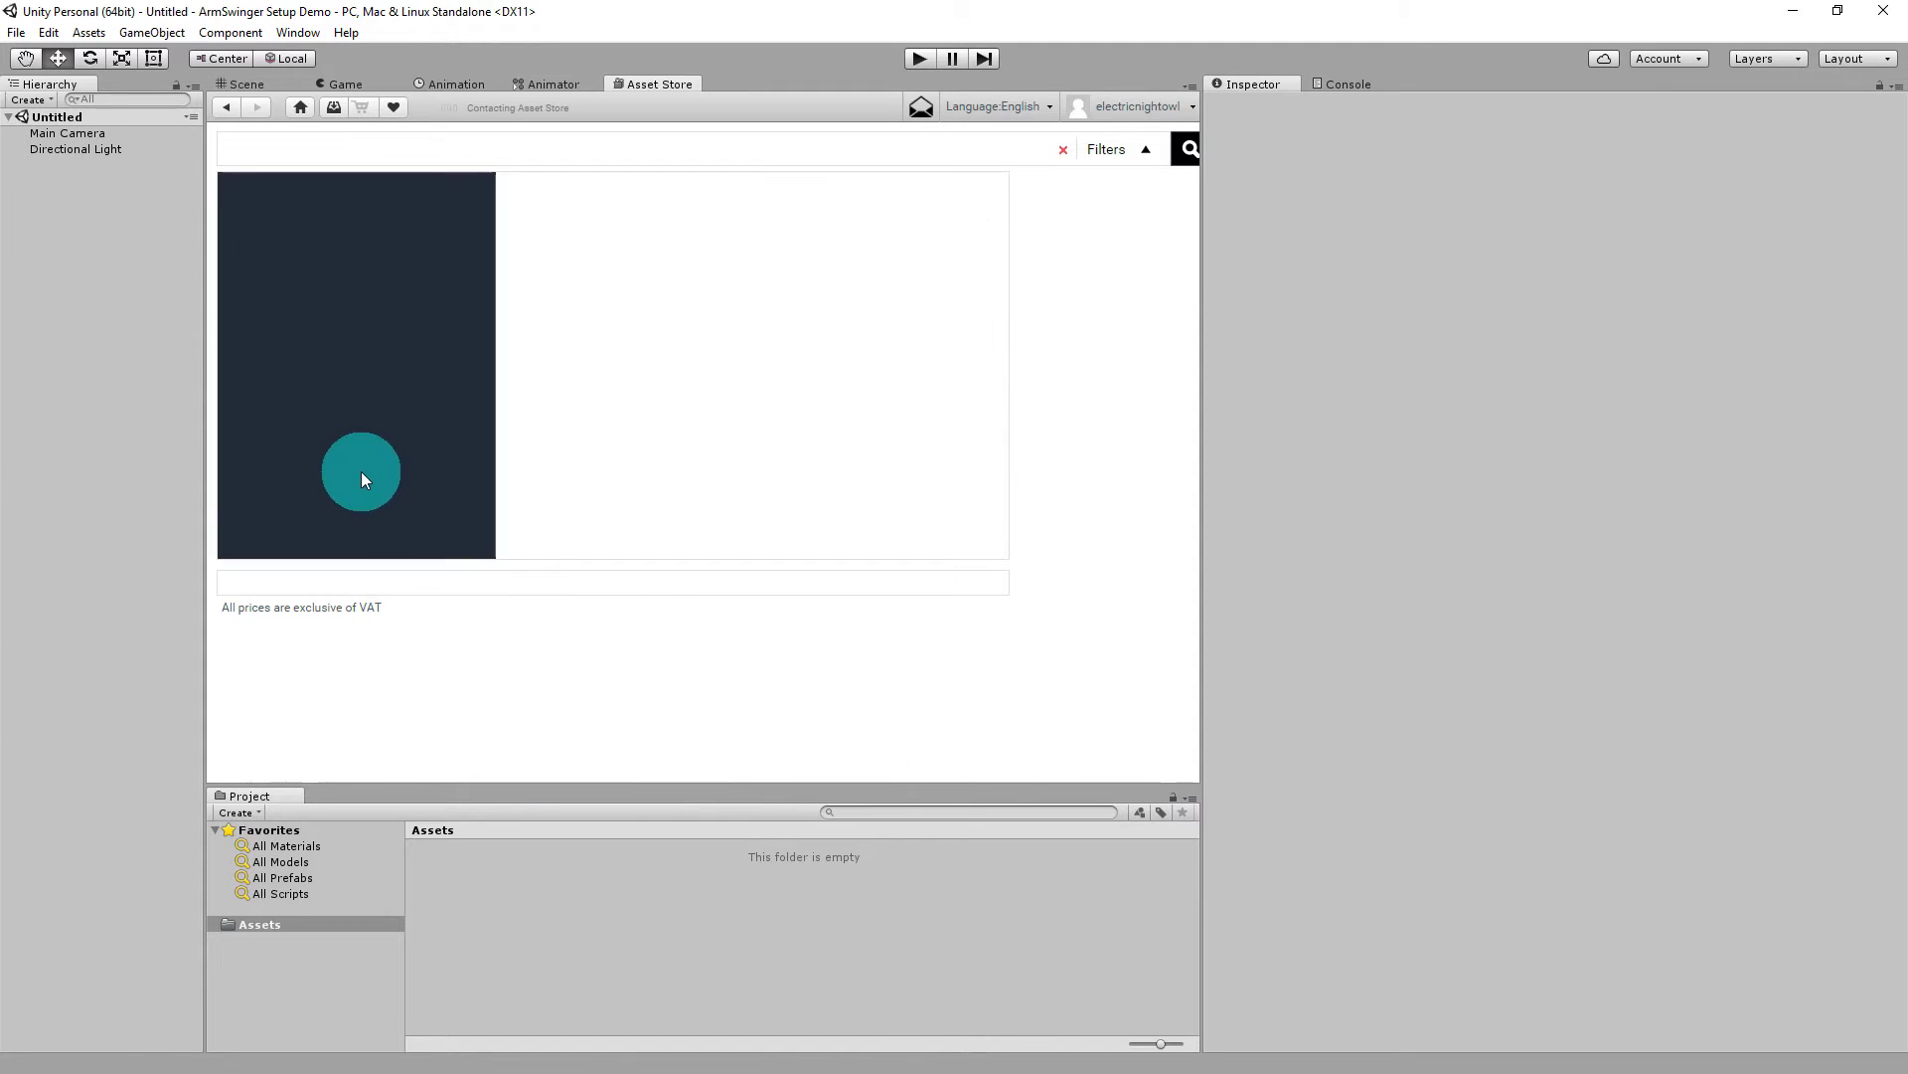
click(309, 340)
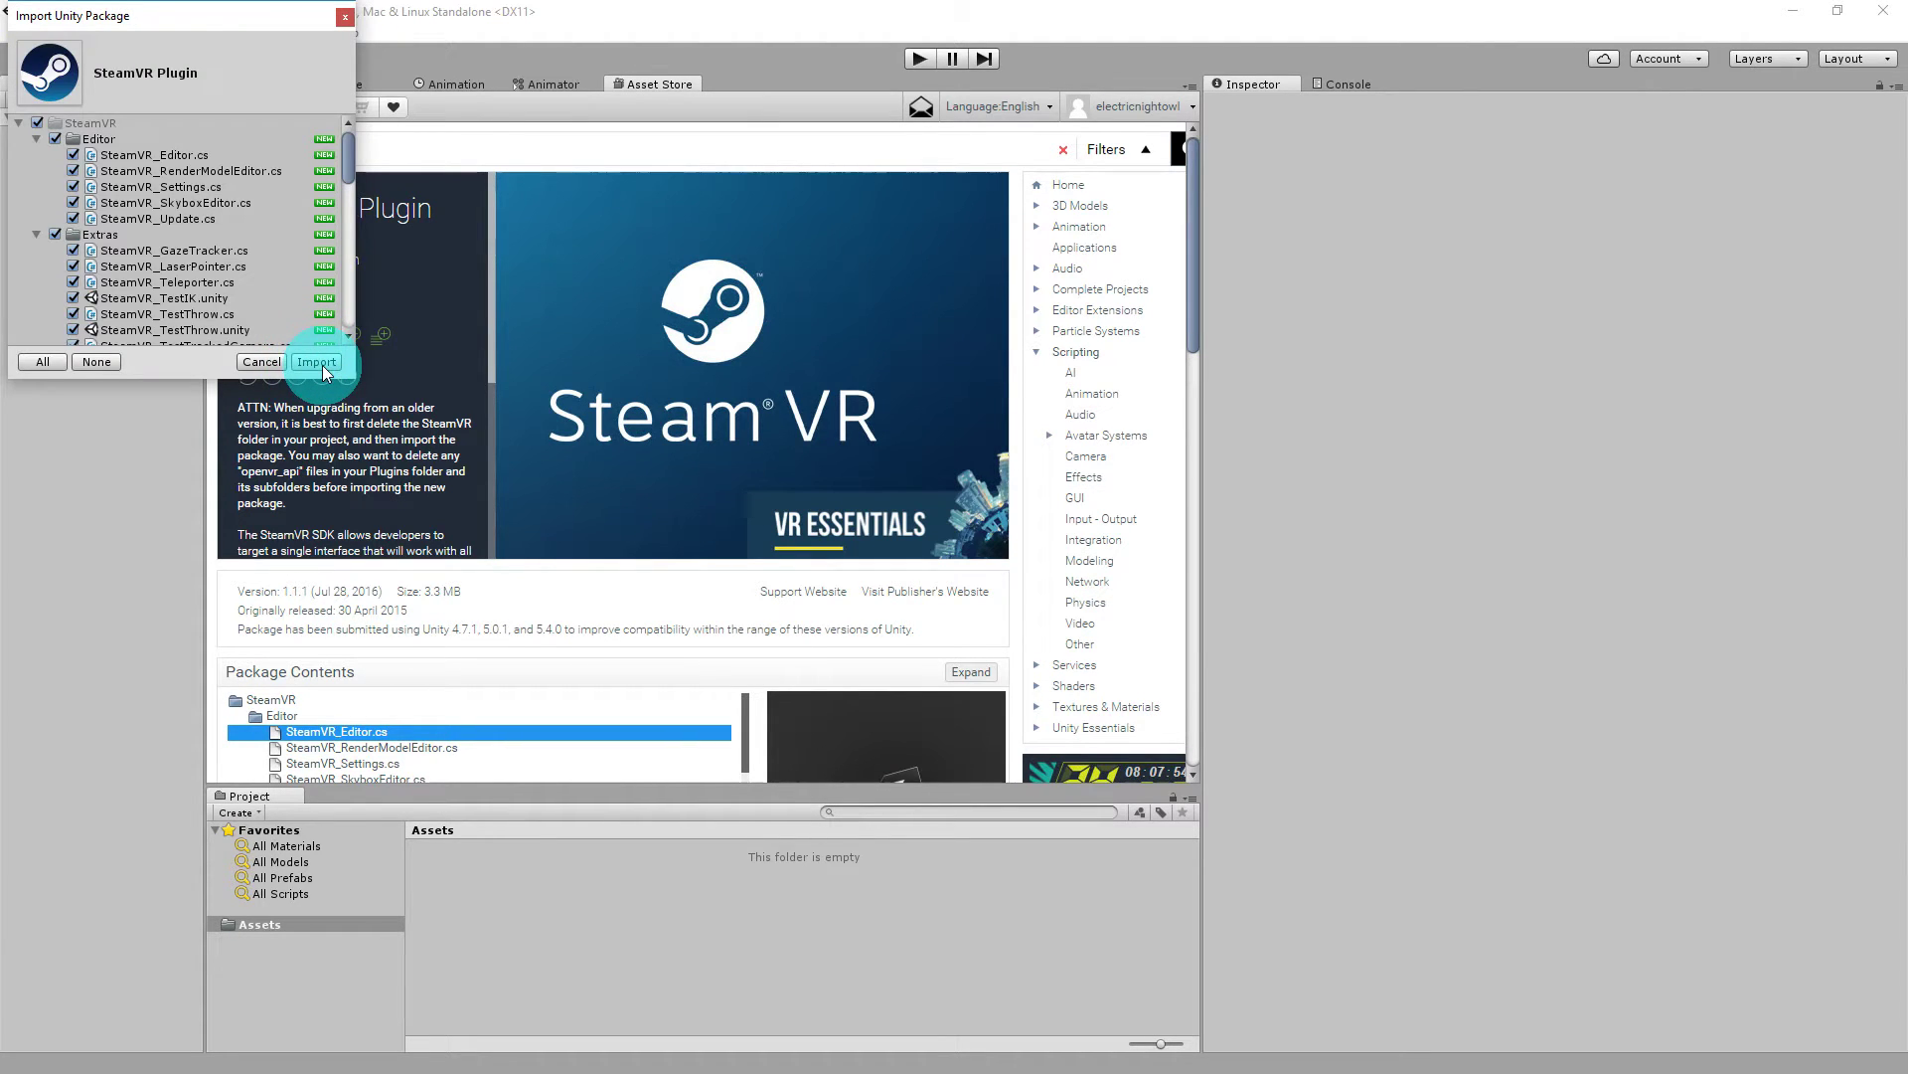
Import all SteamVR package files, accept all recommended settings, and dismiss the confirmation.
click(316, 362)
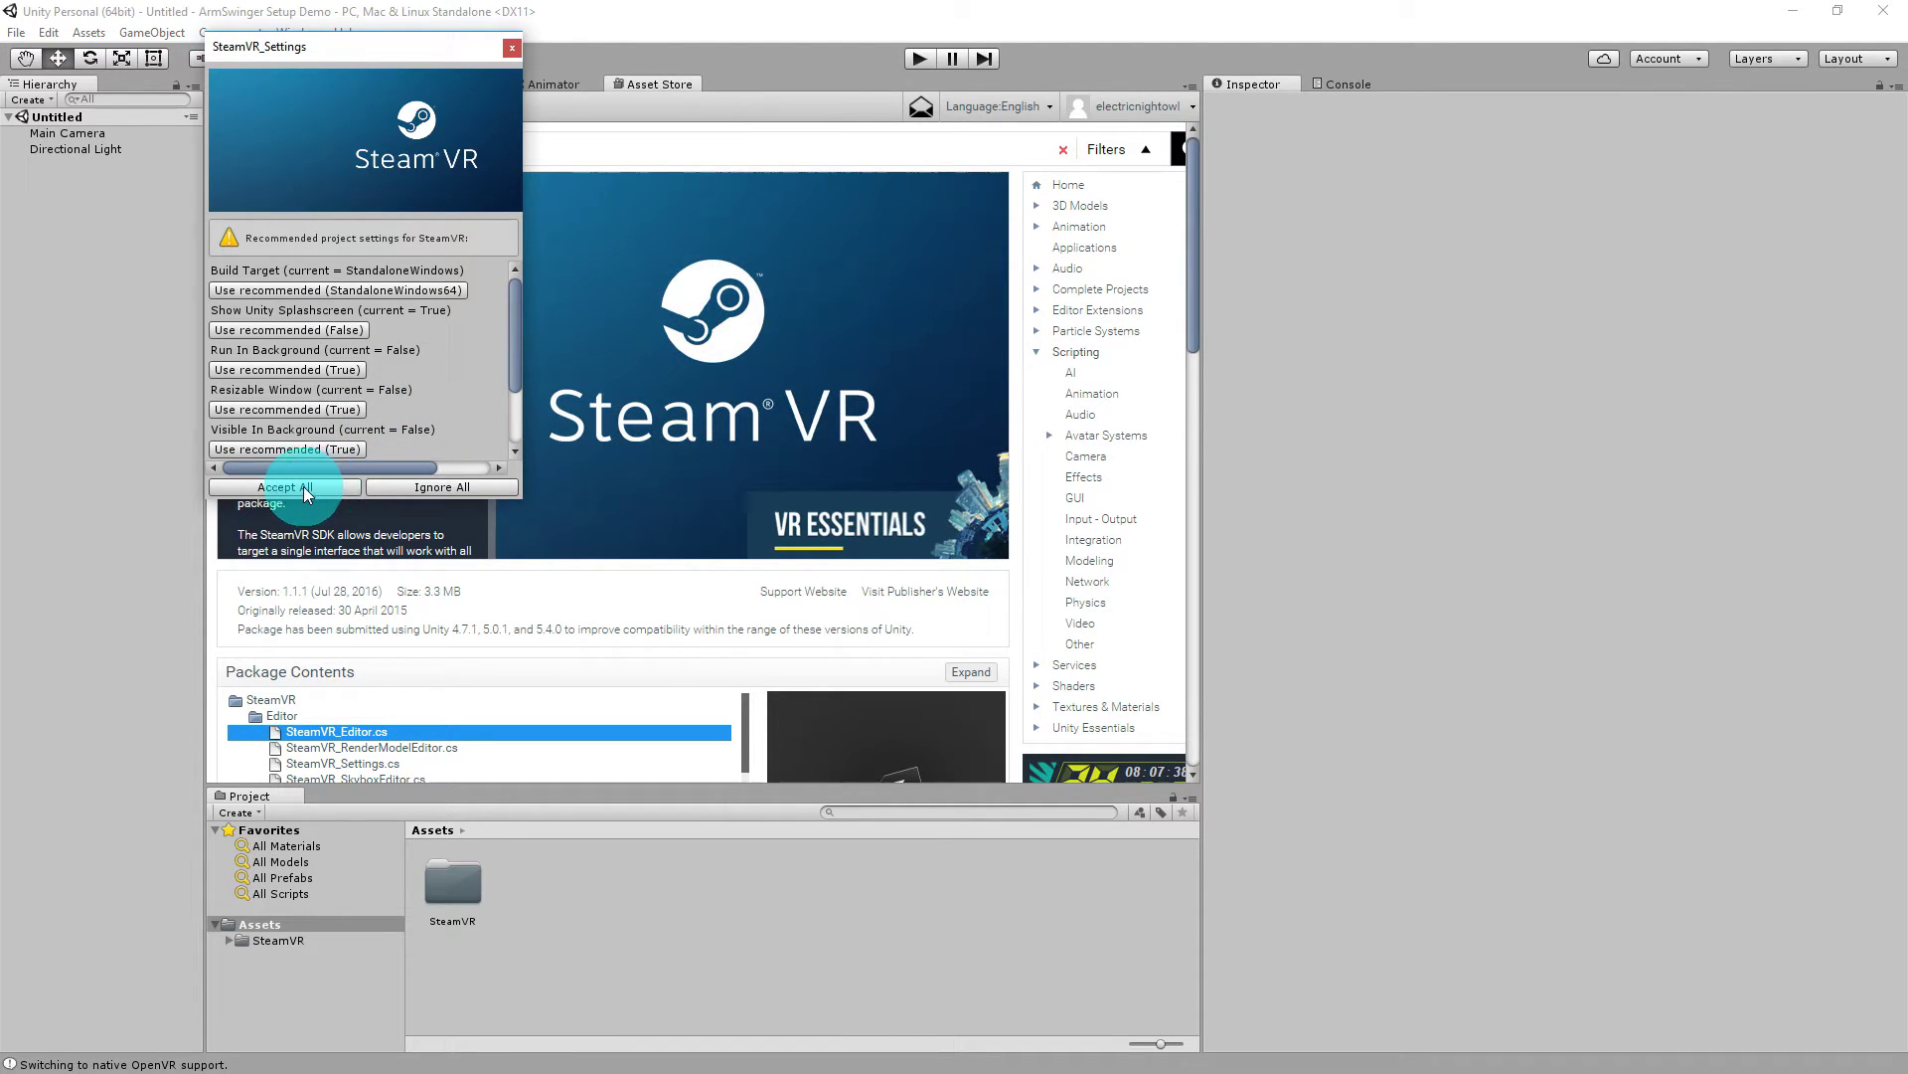
click(309, 489)
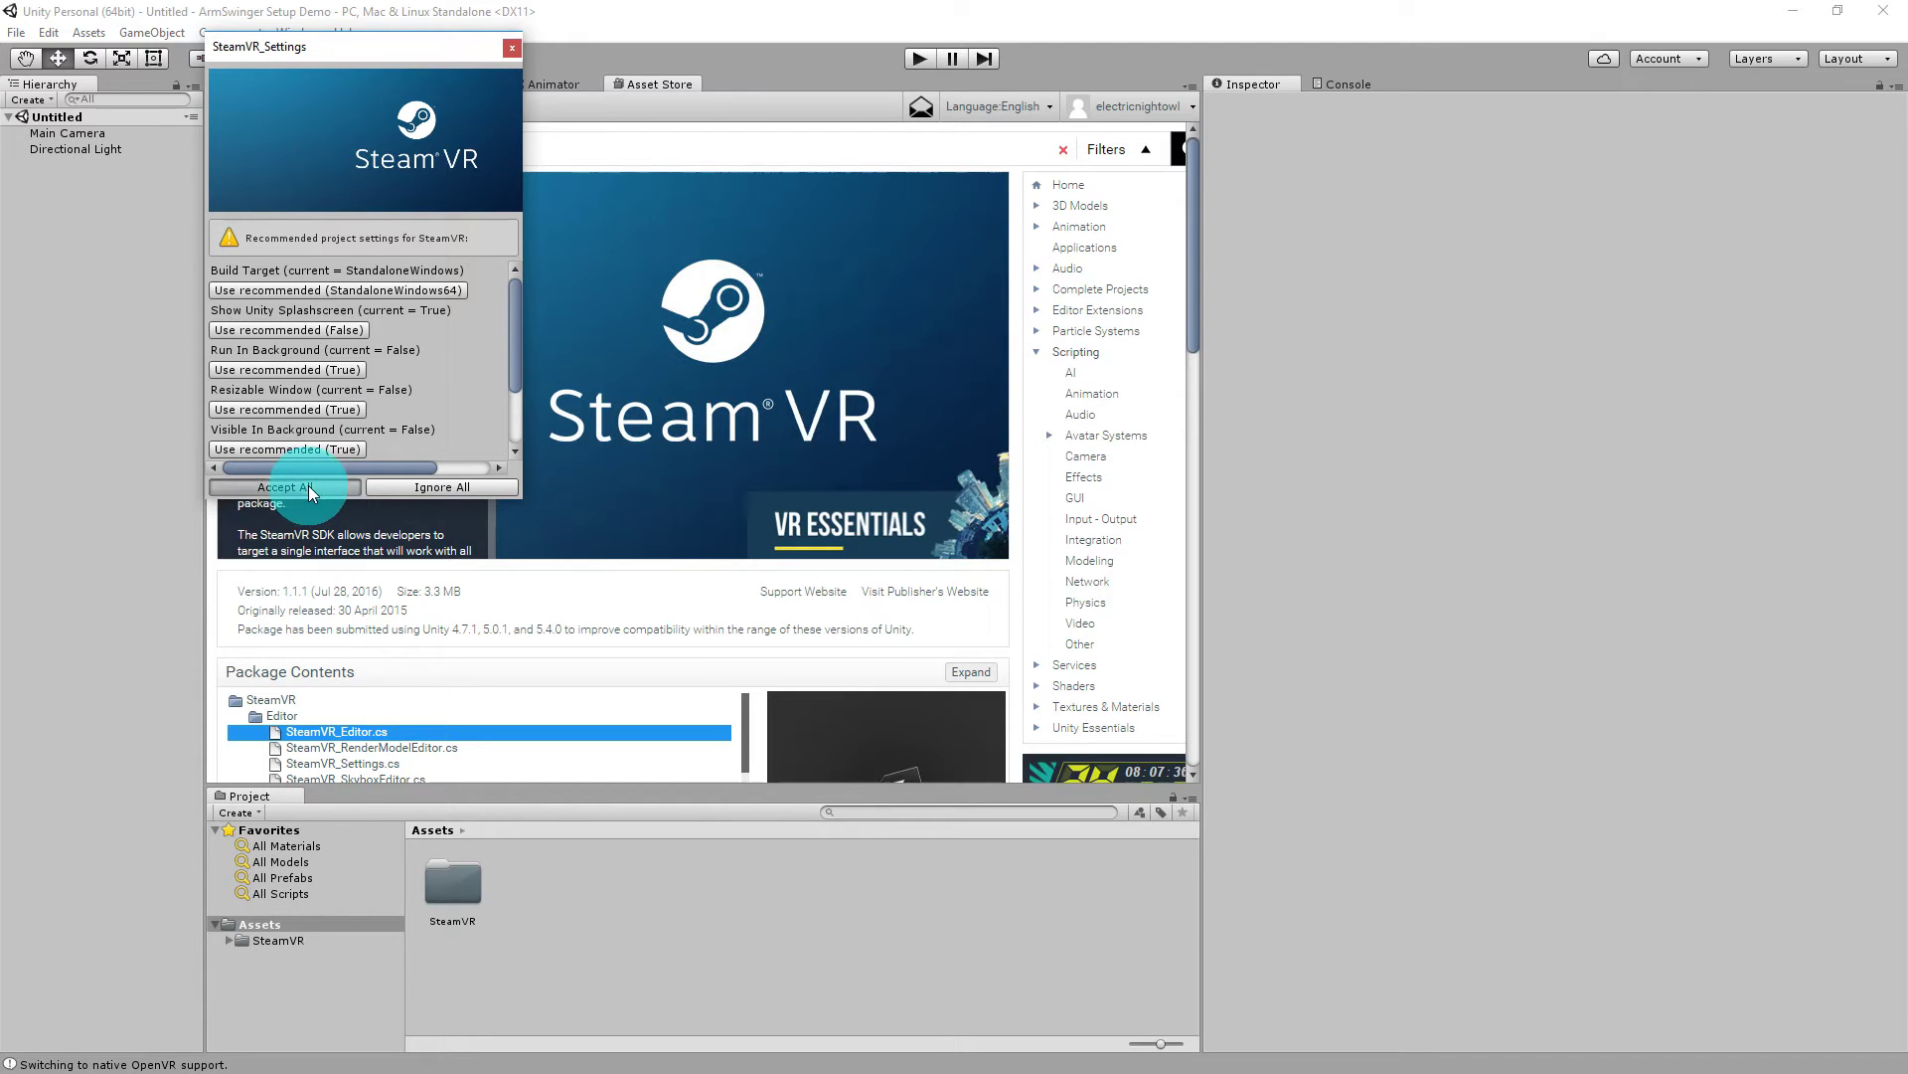
click(1091, 585)
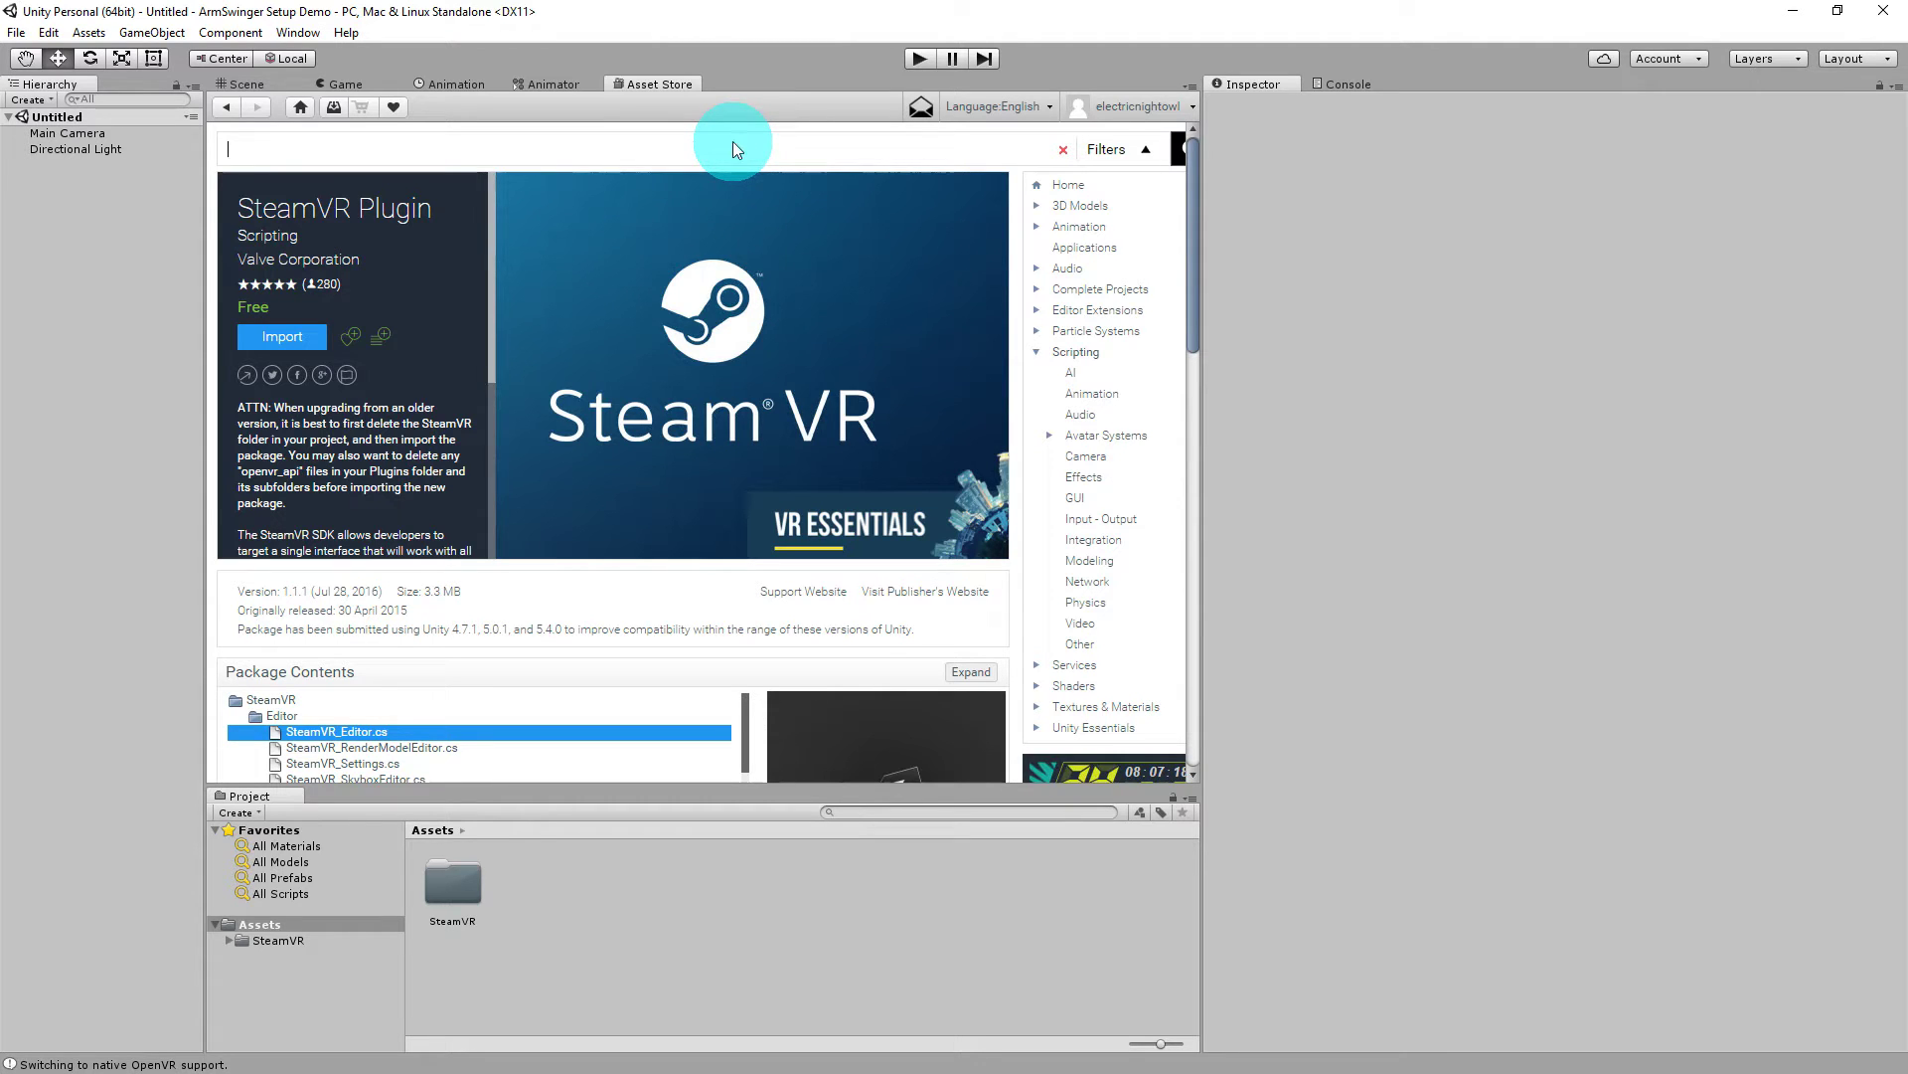
Search 'armswinger', import all ArmSwinger-v1.0 package files, and return to the Scene view.
text(arm)
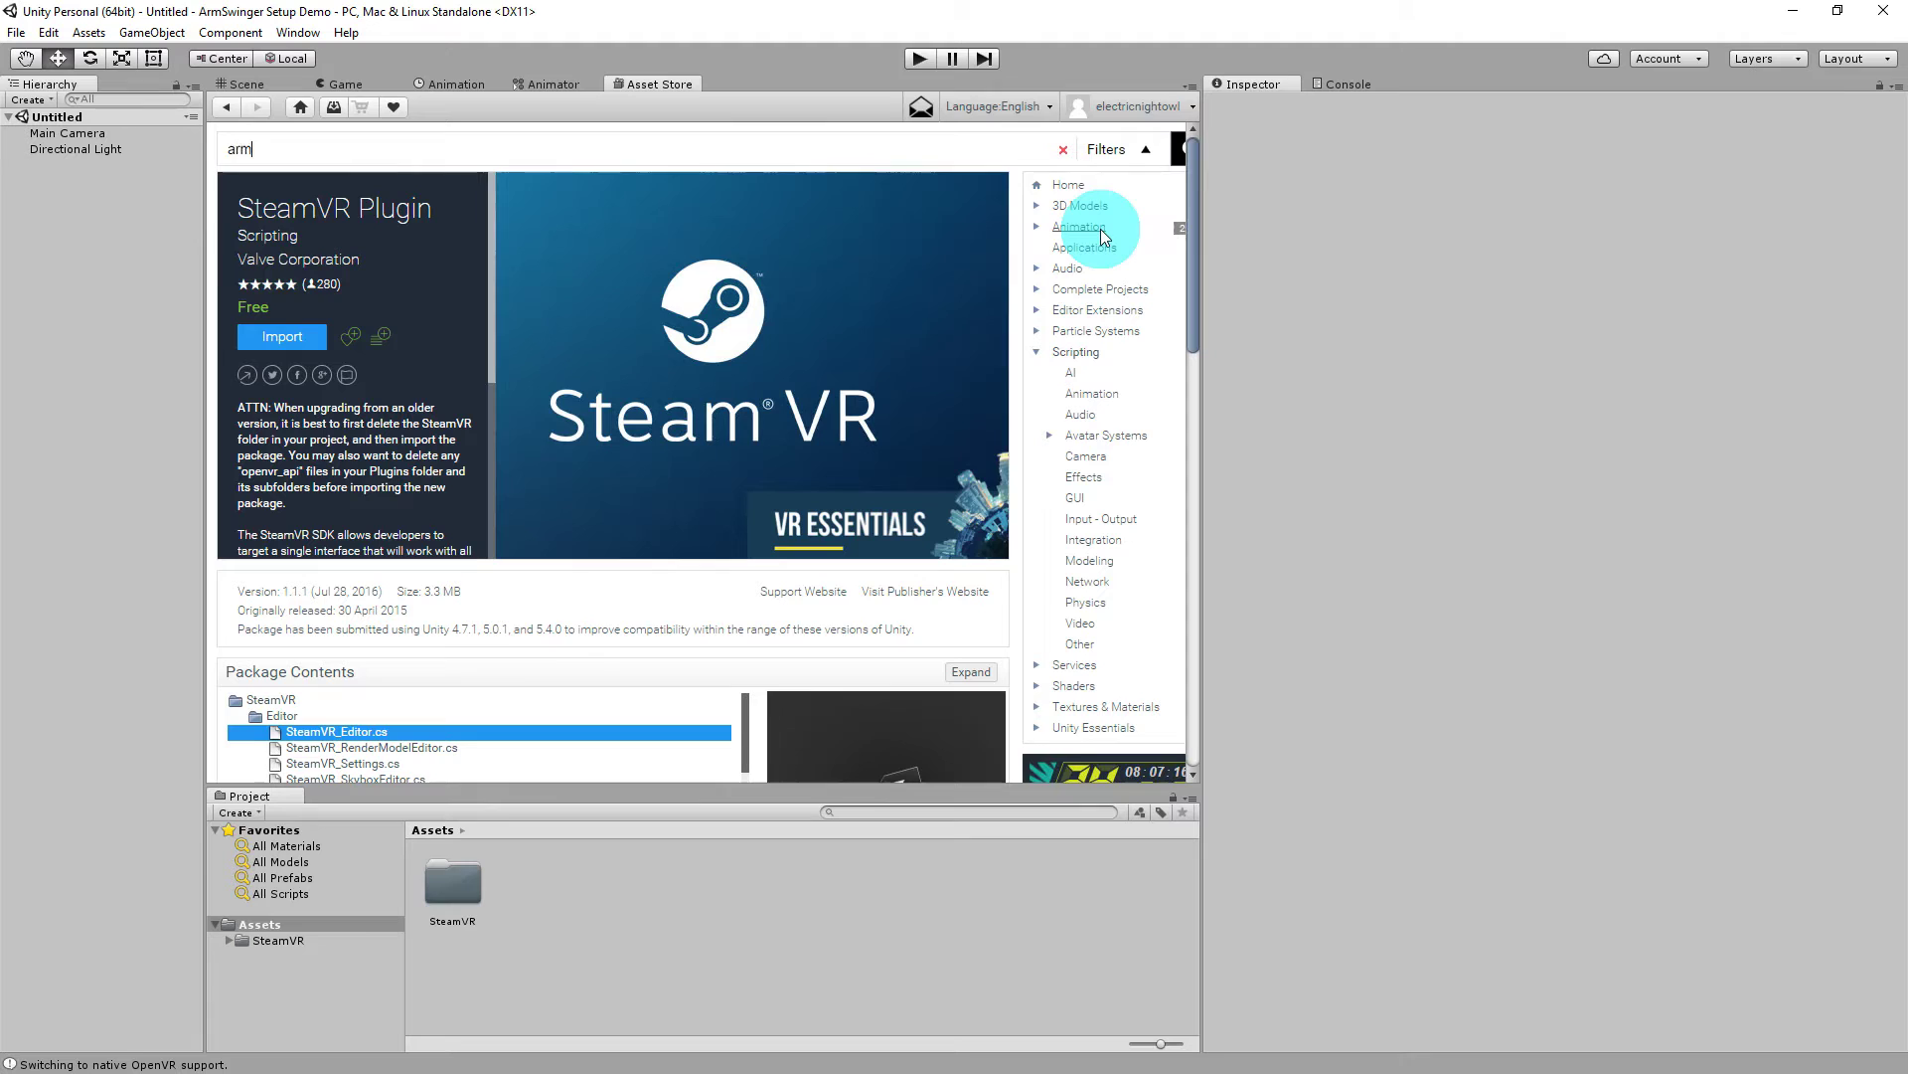
text(swinger)
key(Return)
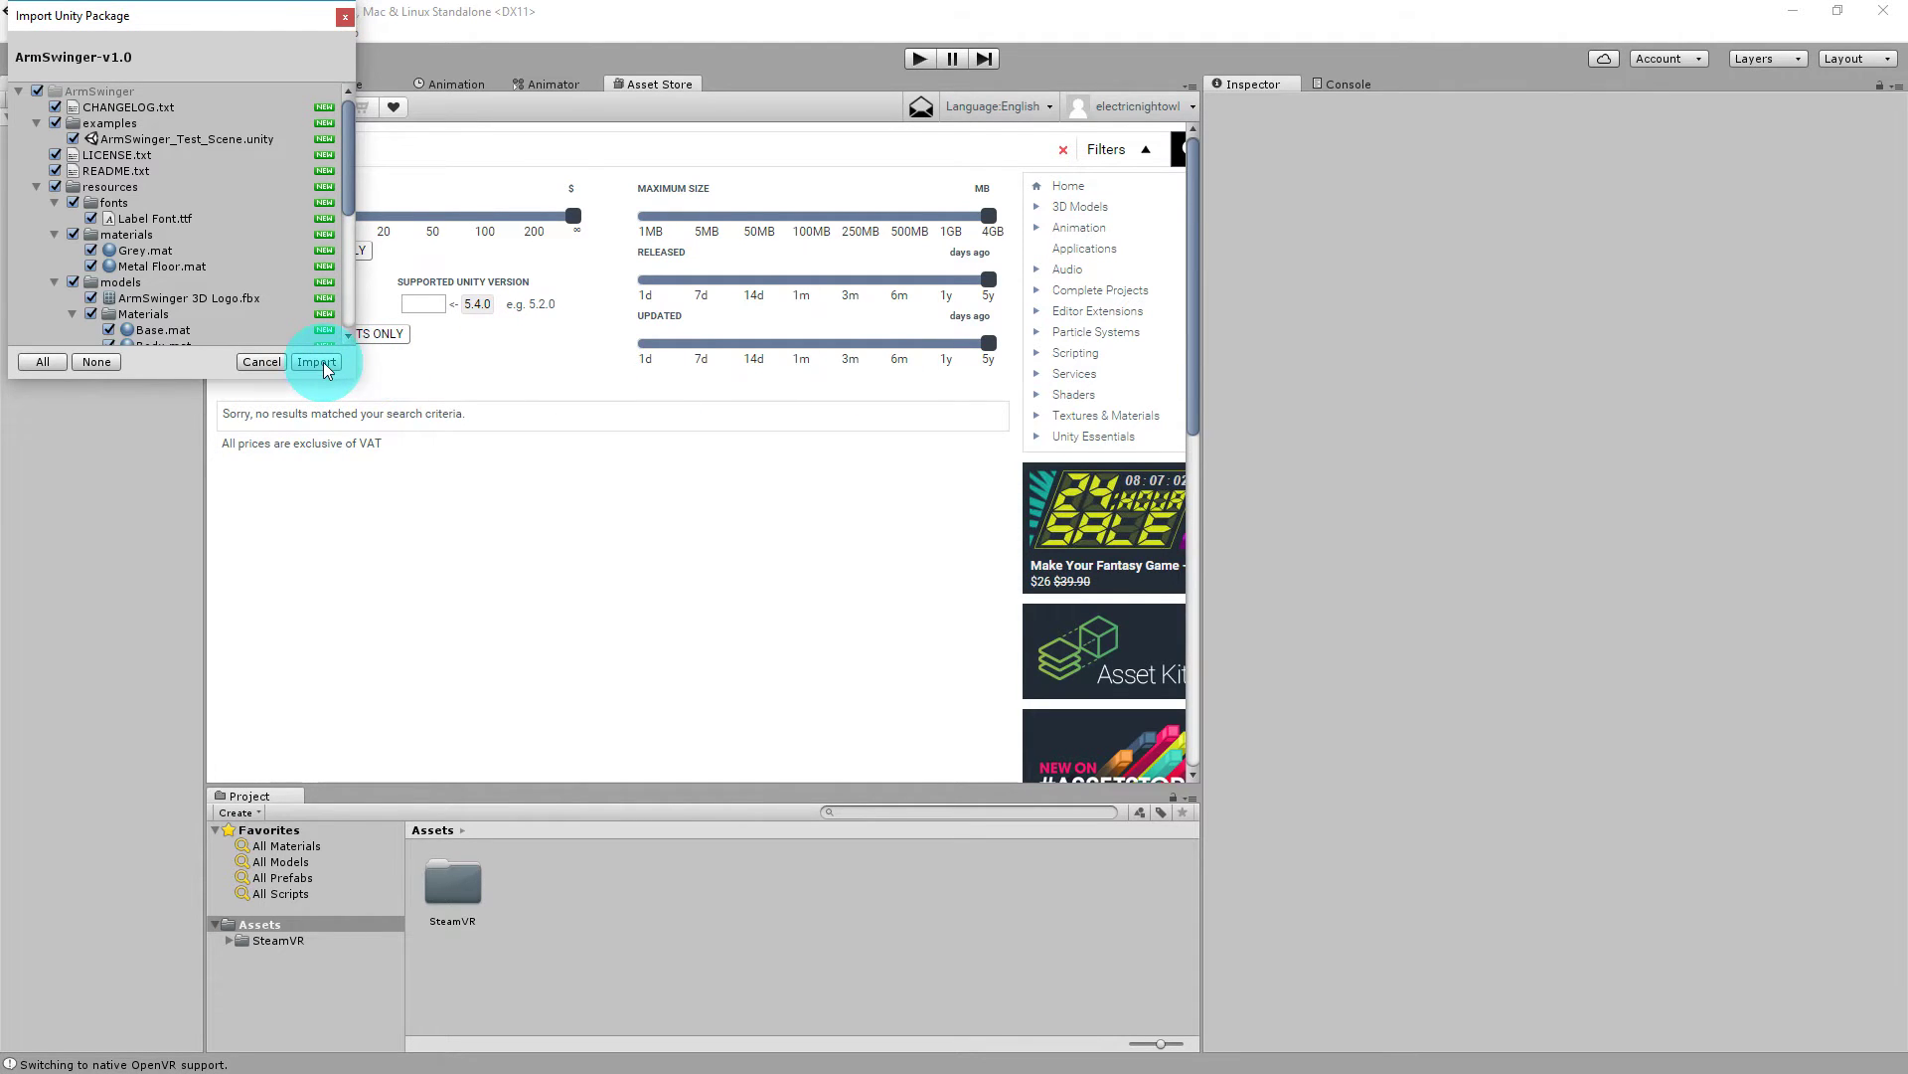
click(316, 361)
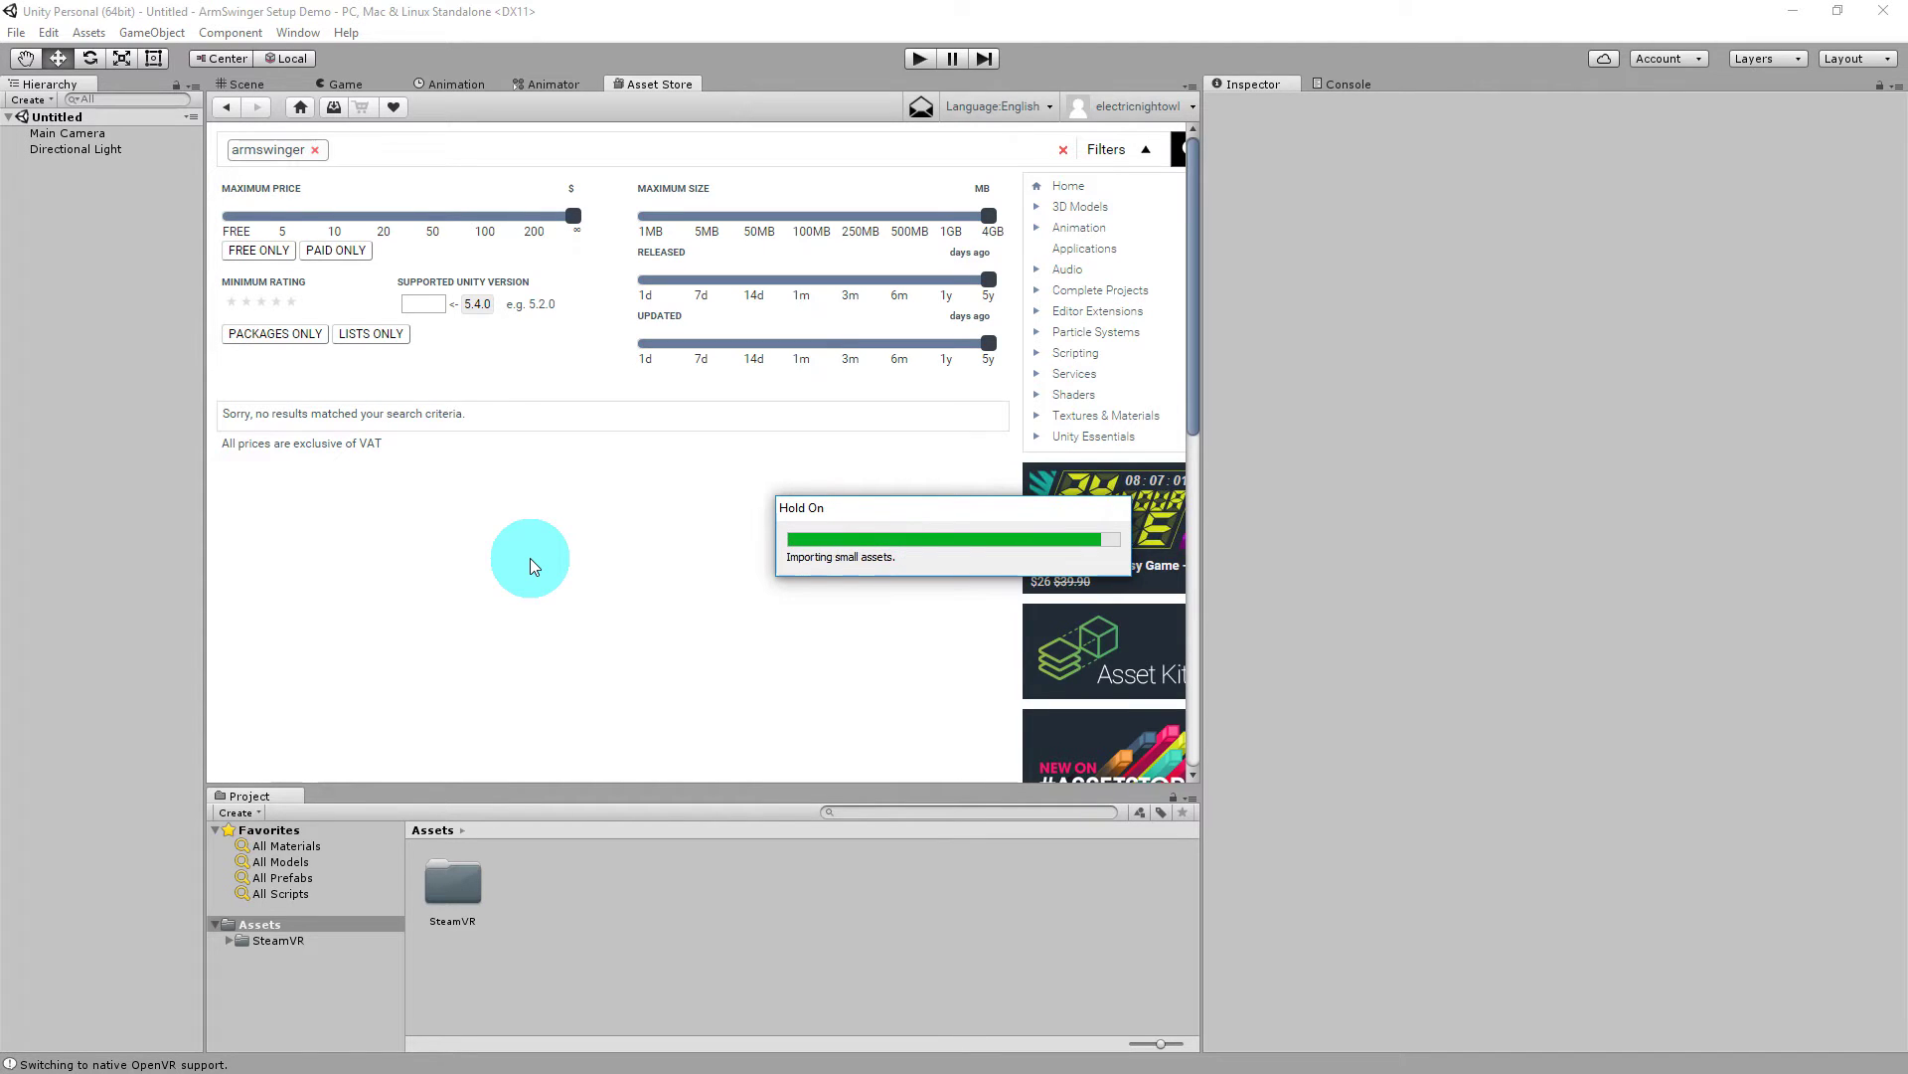
click(249, 83)
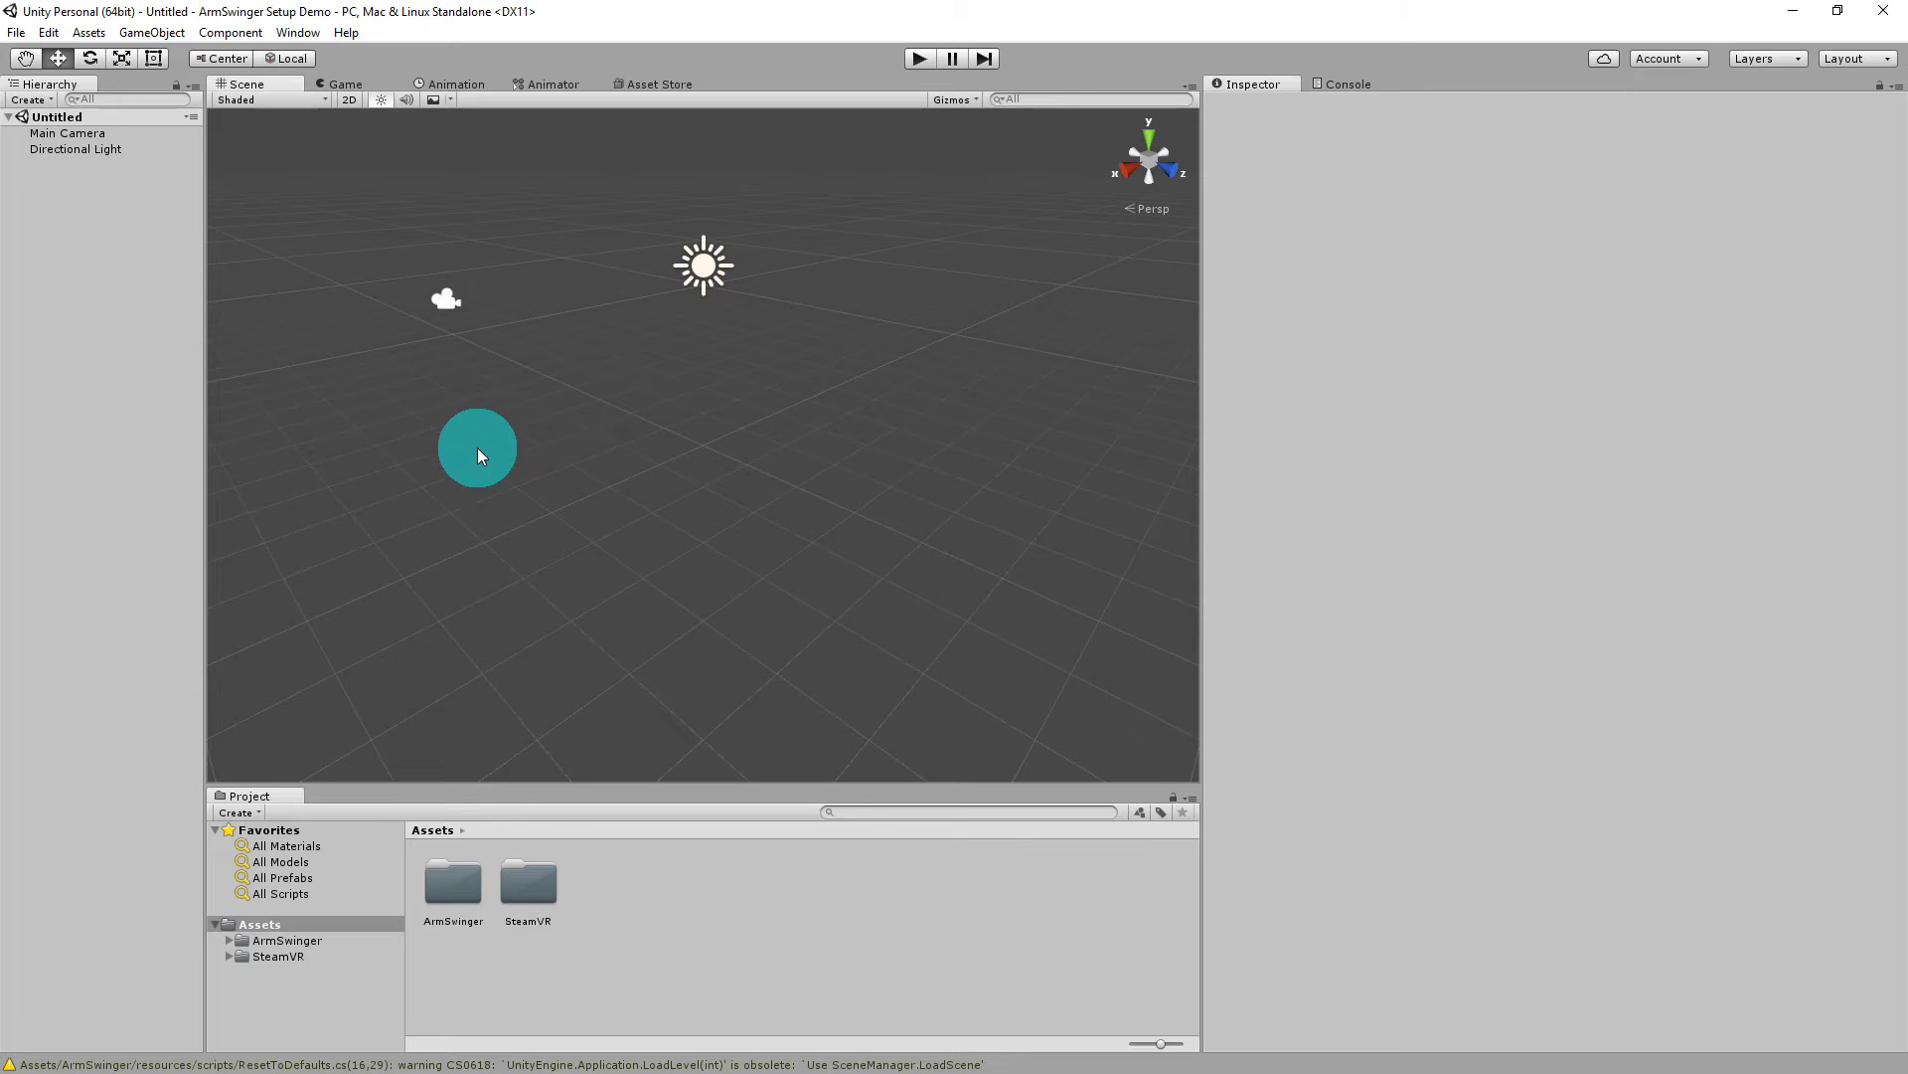
Delete the Main Camera and add a Plane to the scene as the floor.
click(83, 133)
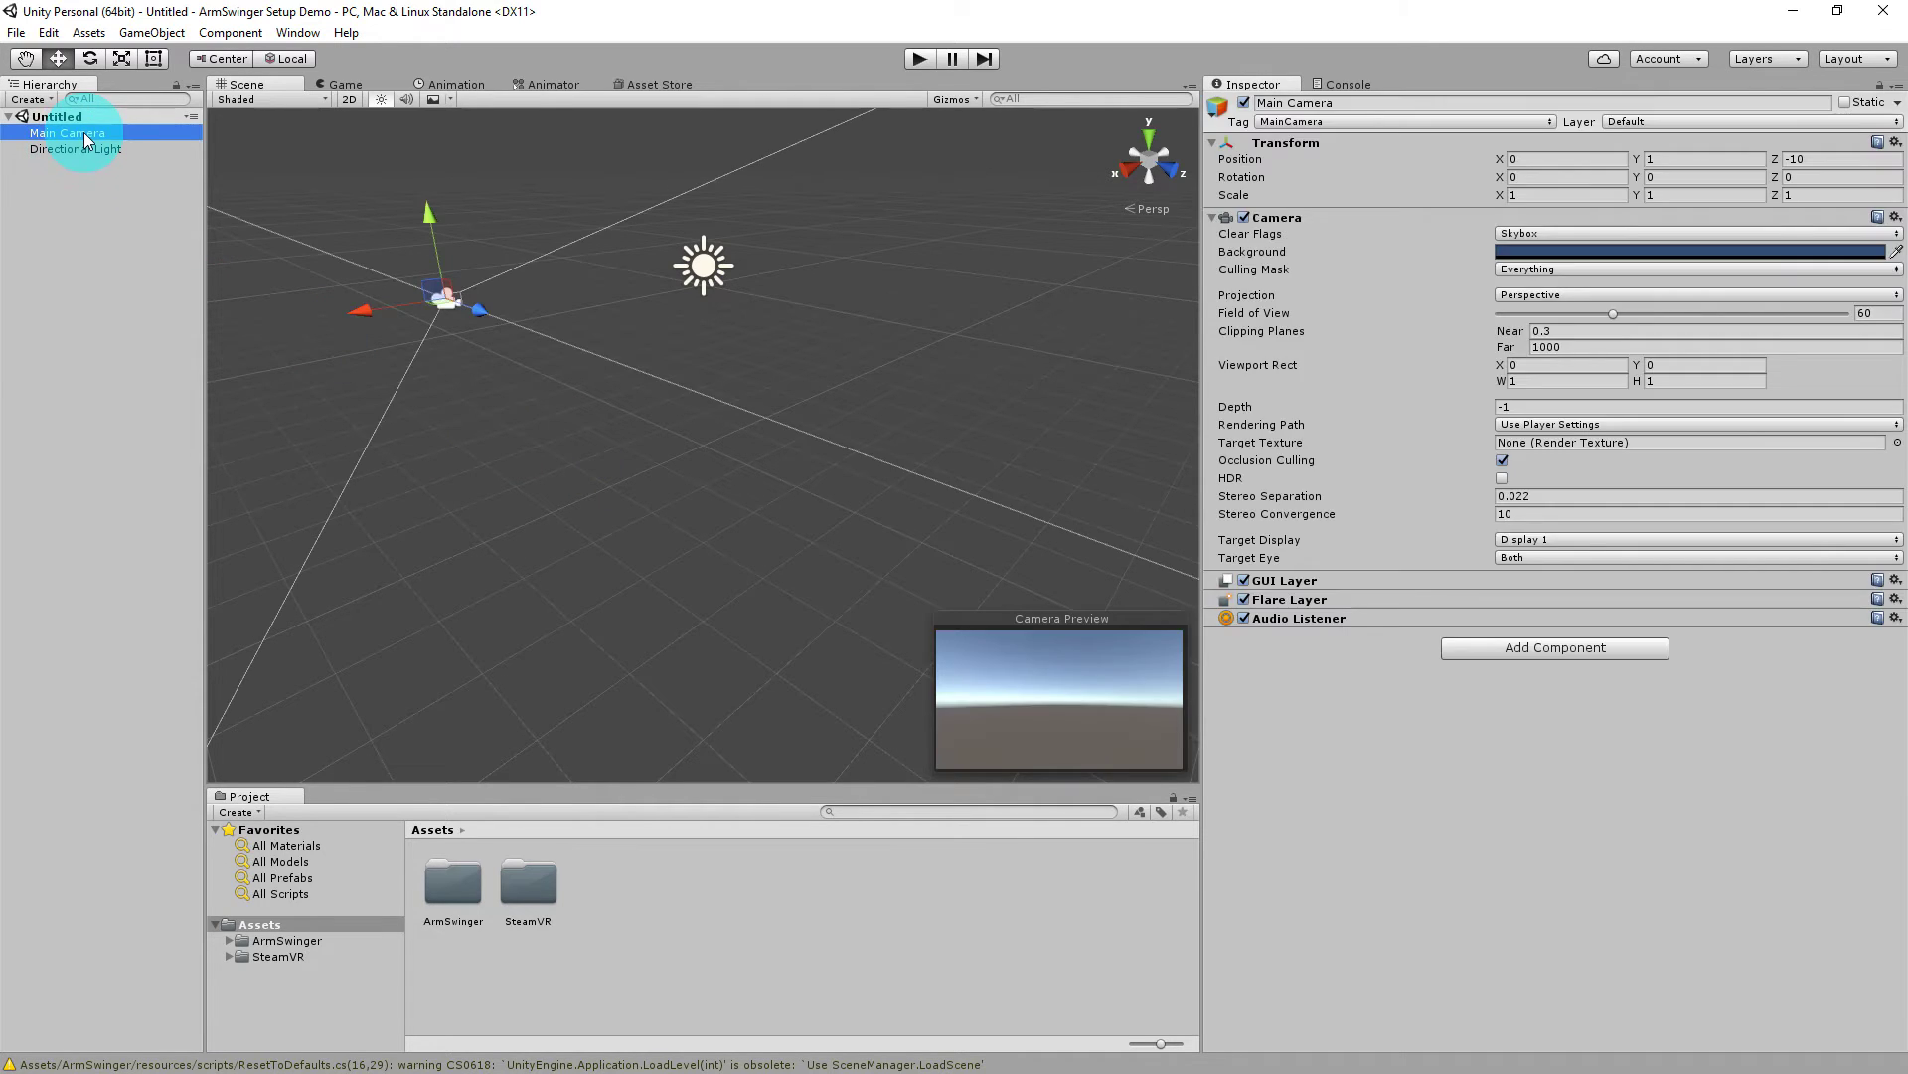
key(Delete)
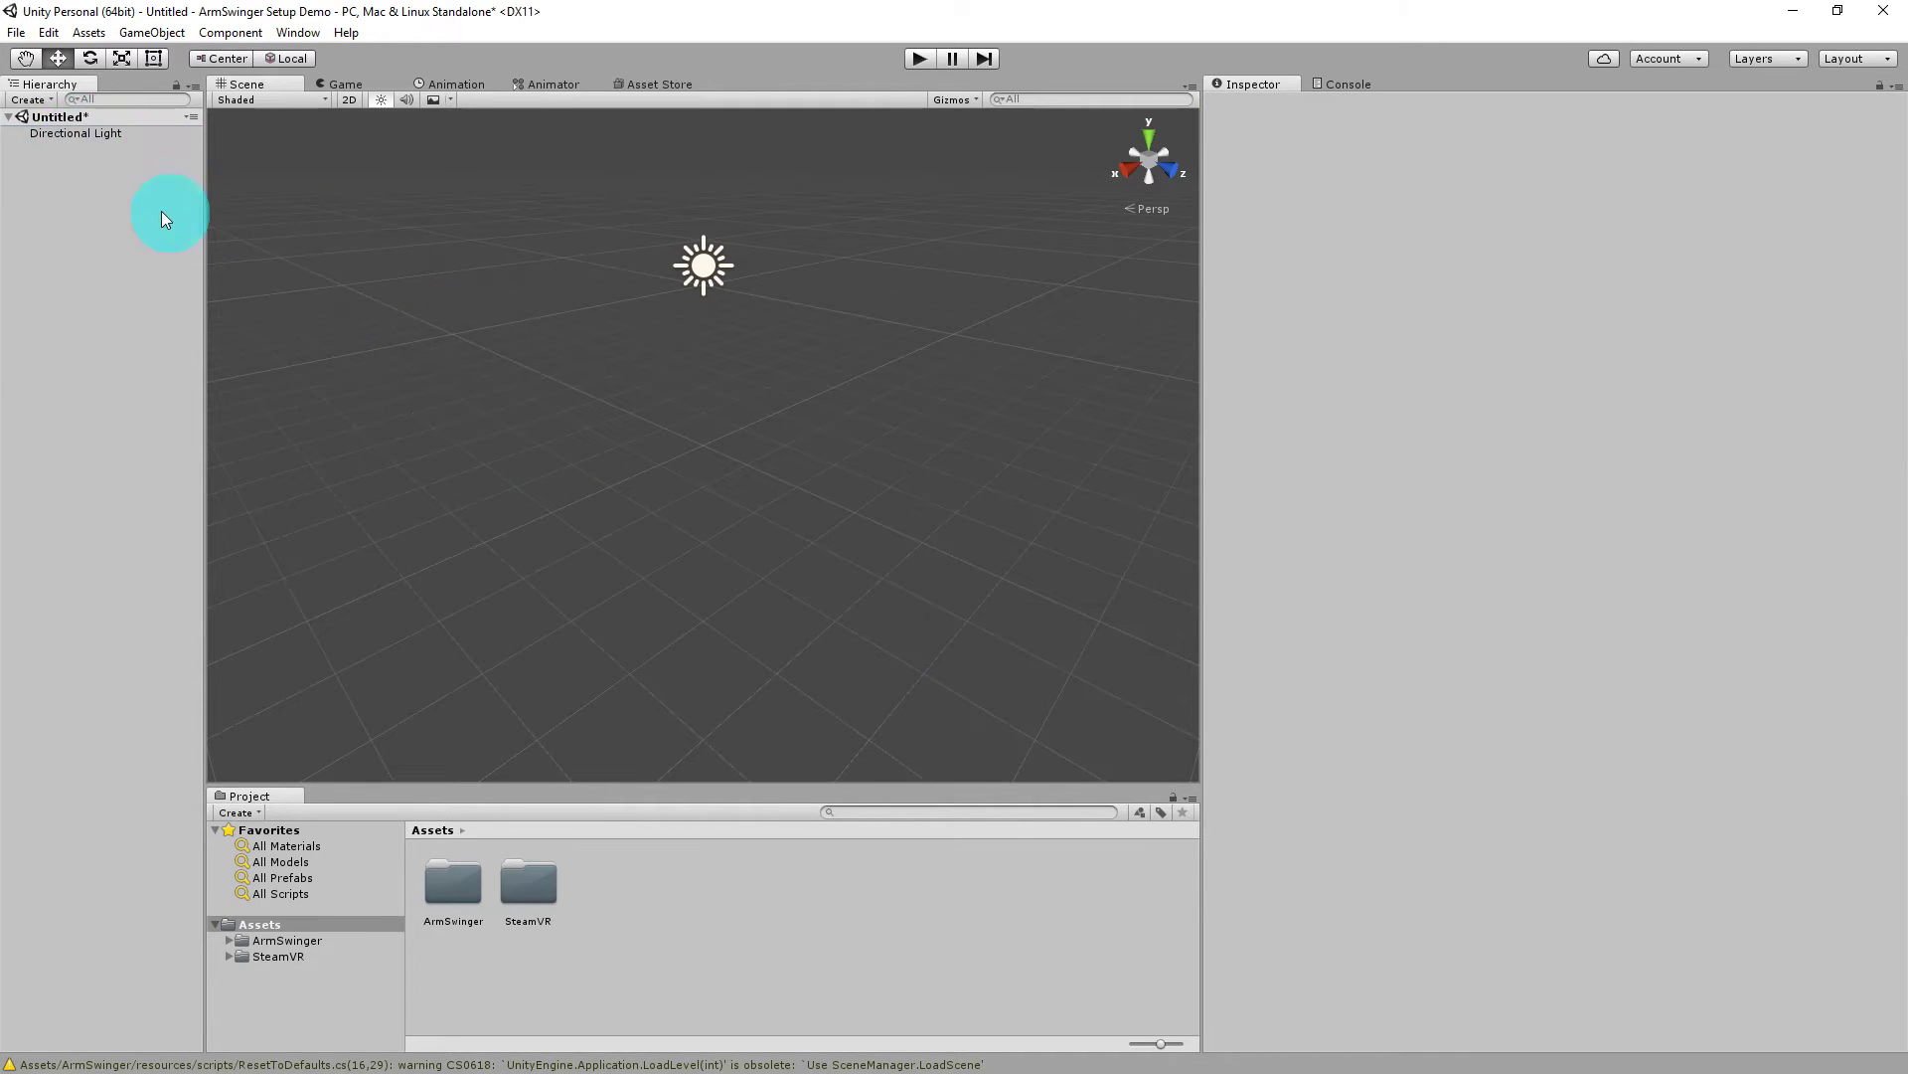
click(151, 32)
mouse_move(217, 101)
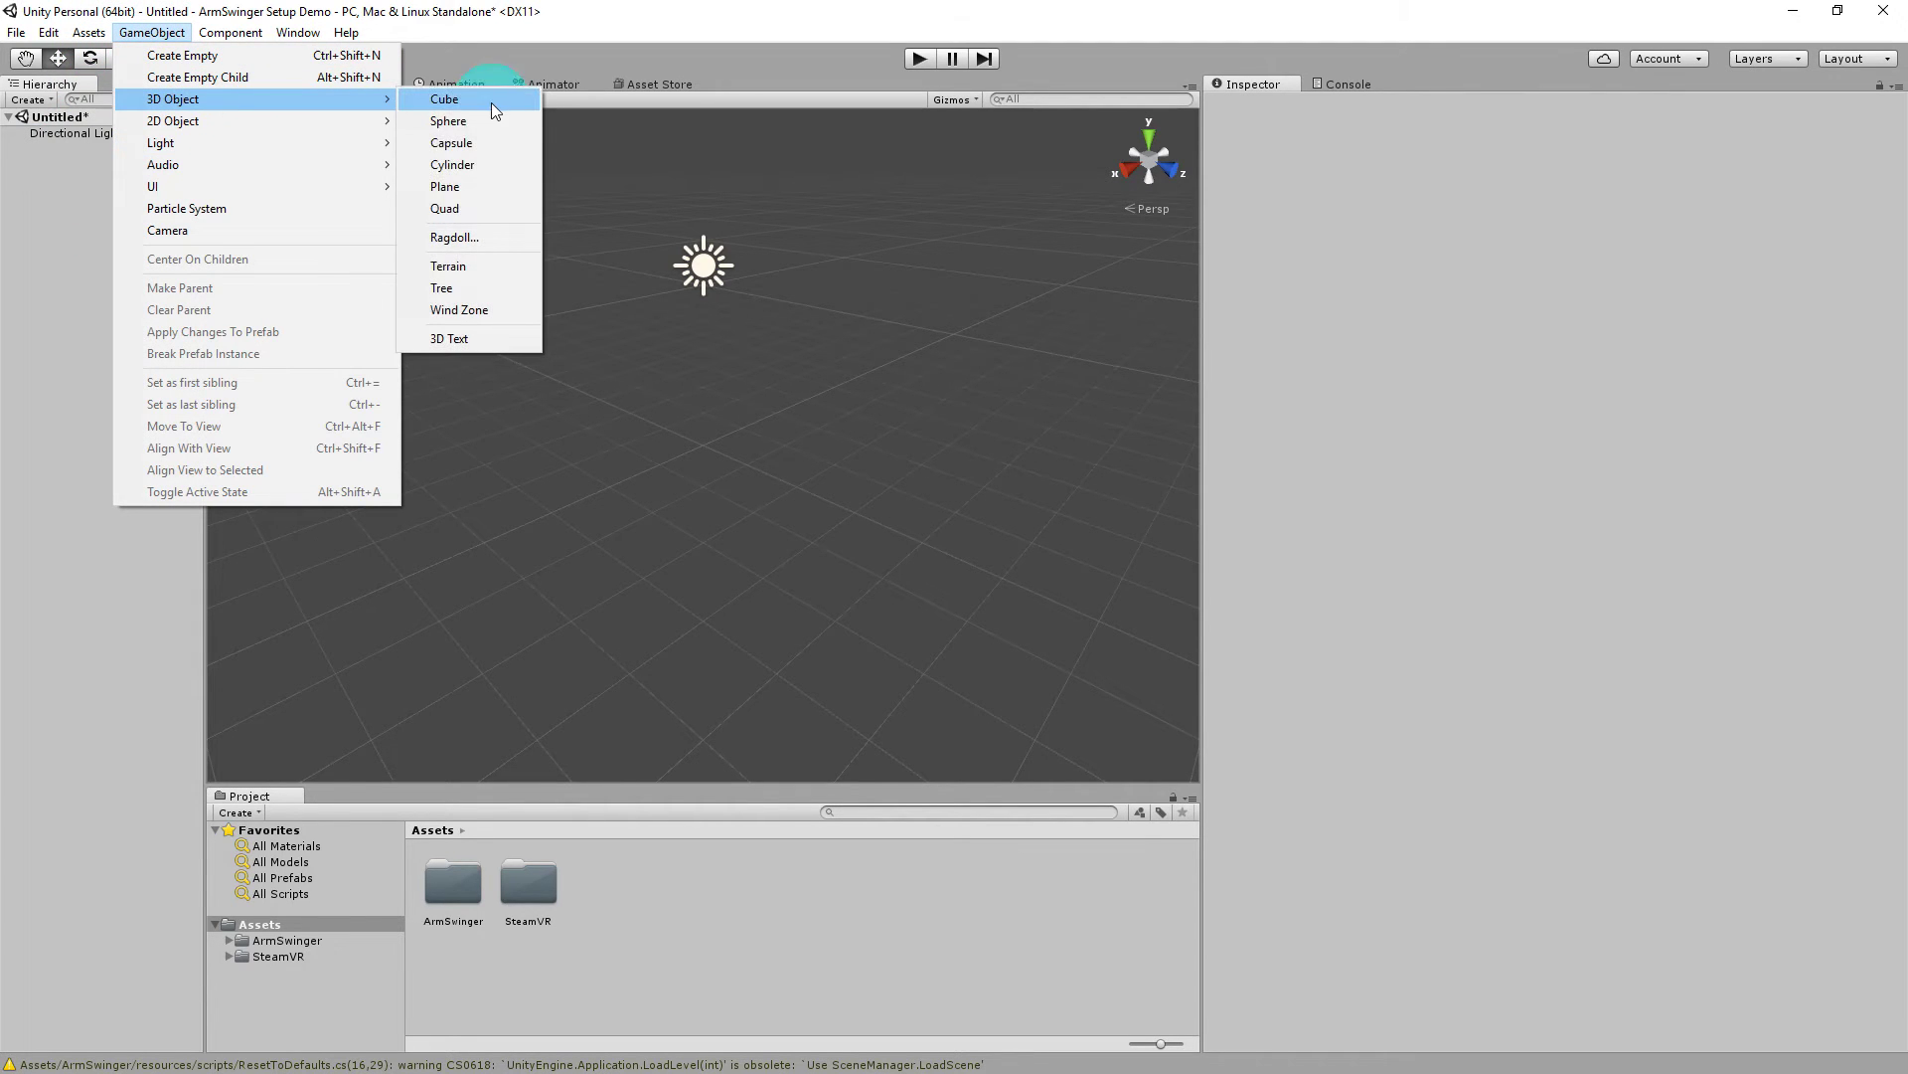
click(456, 182)
click(74, 151)
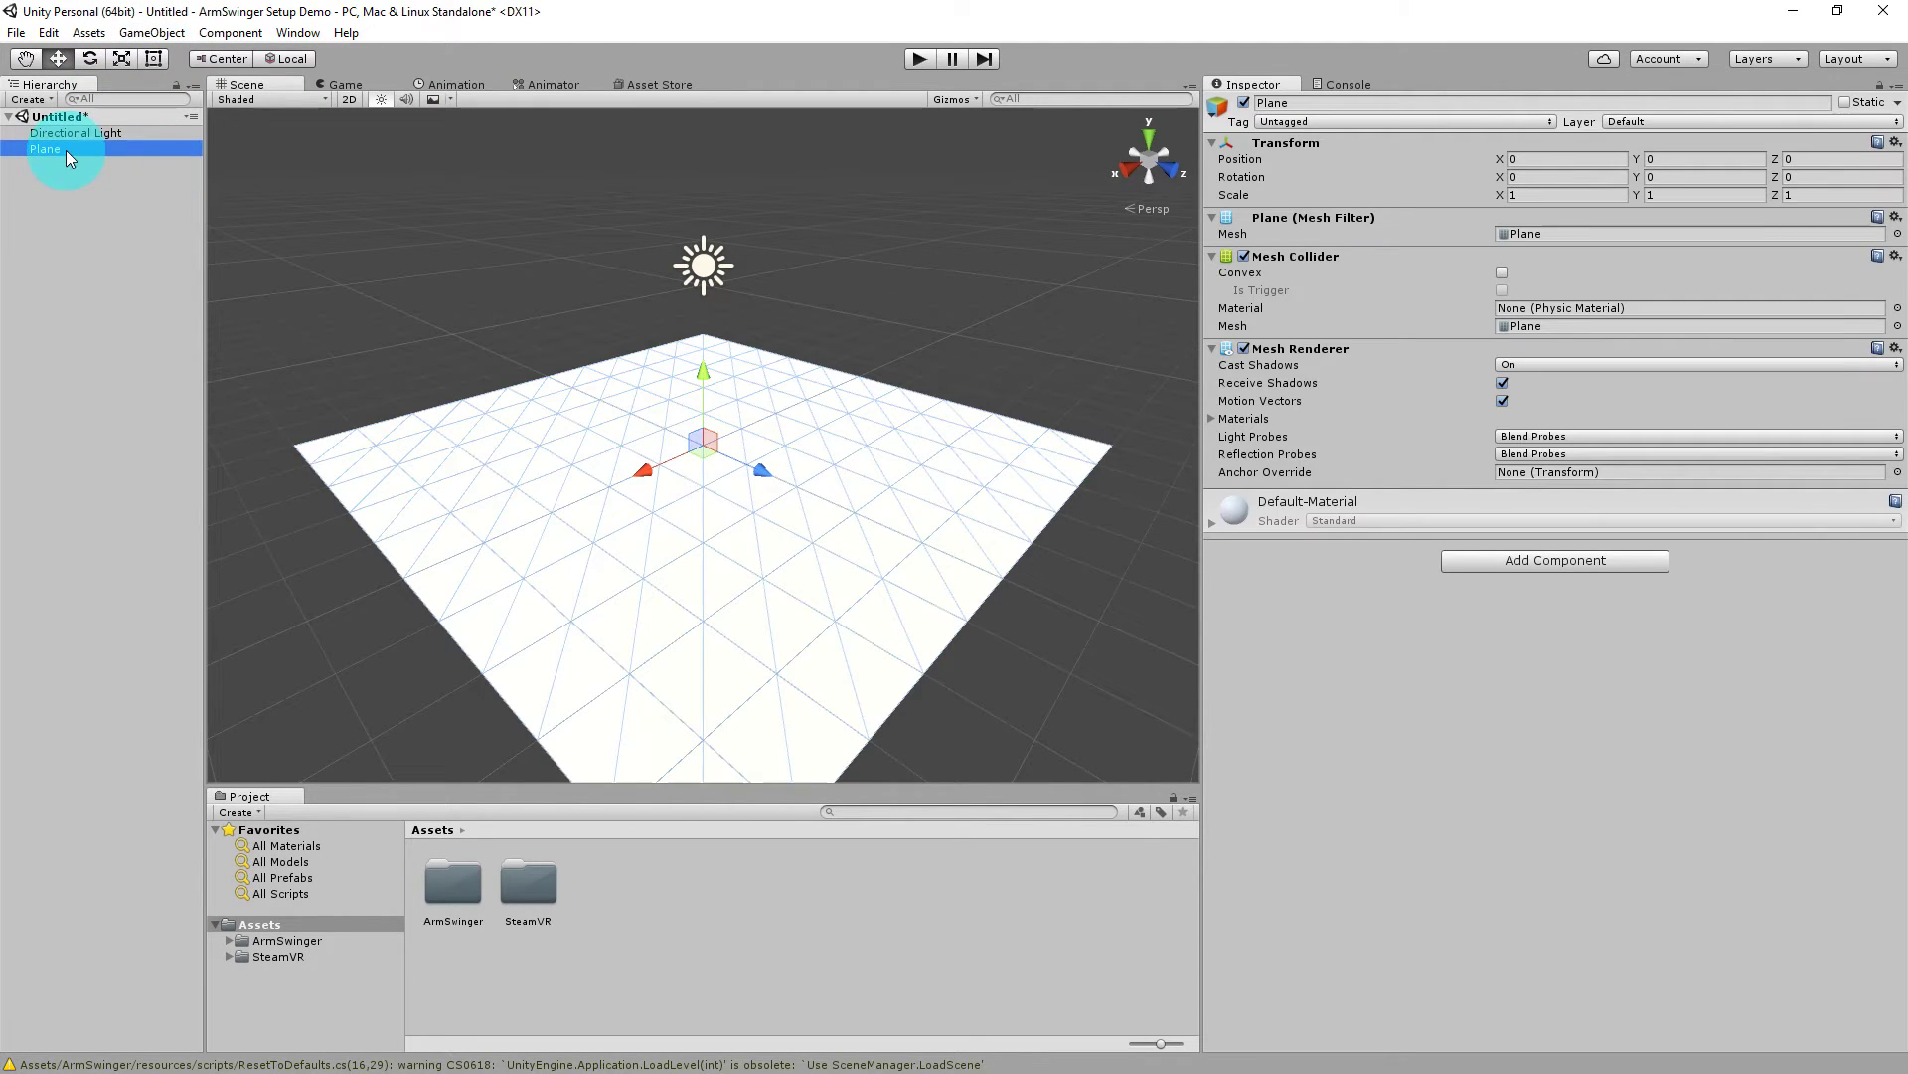
Duplicate the floor, set its X rotation to 90, and move it to the far edge as a wall.
key(ctrl+d)
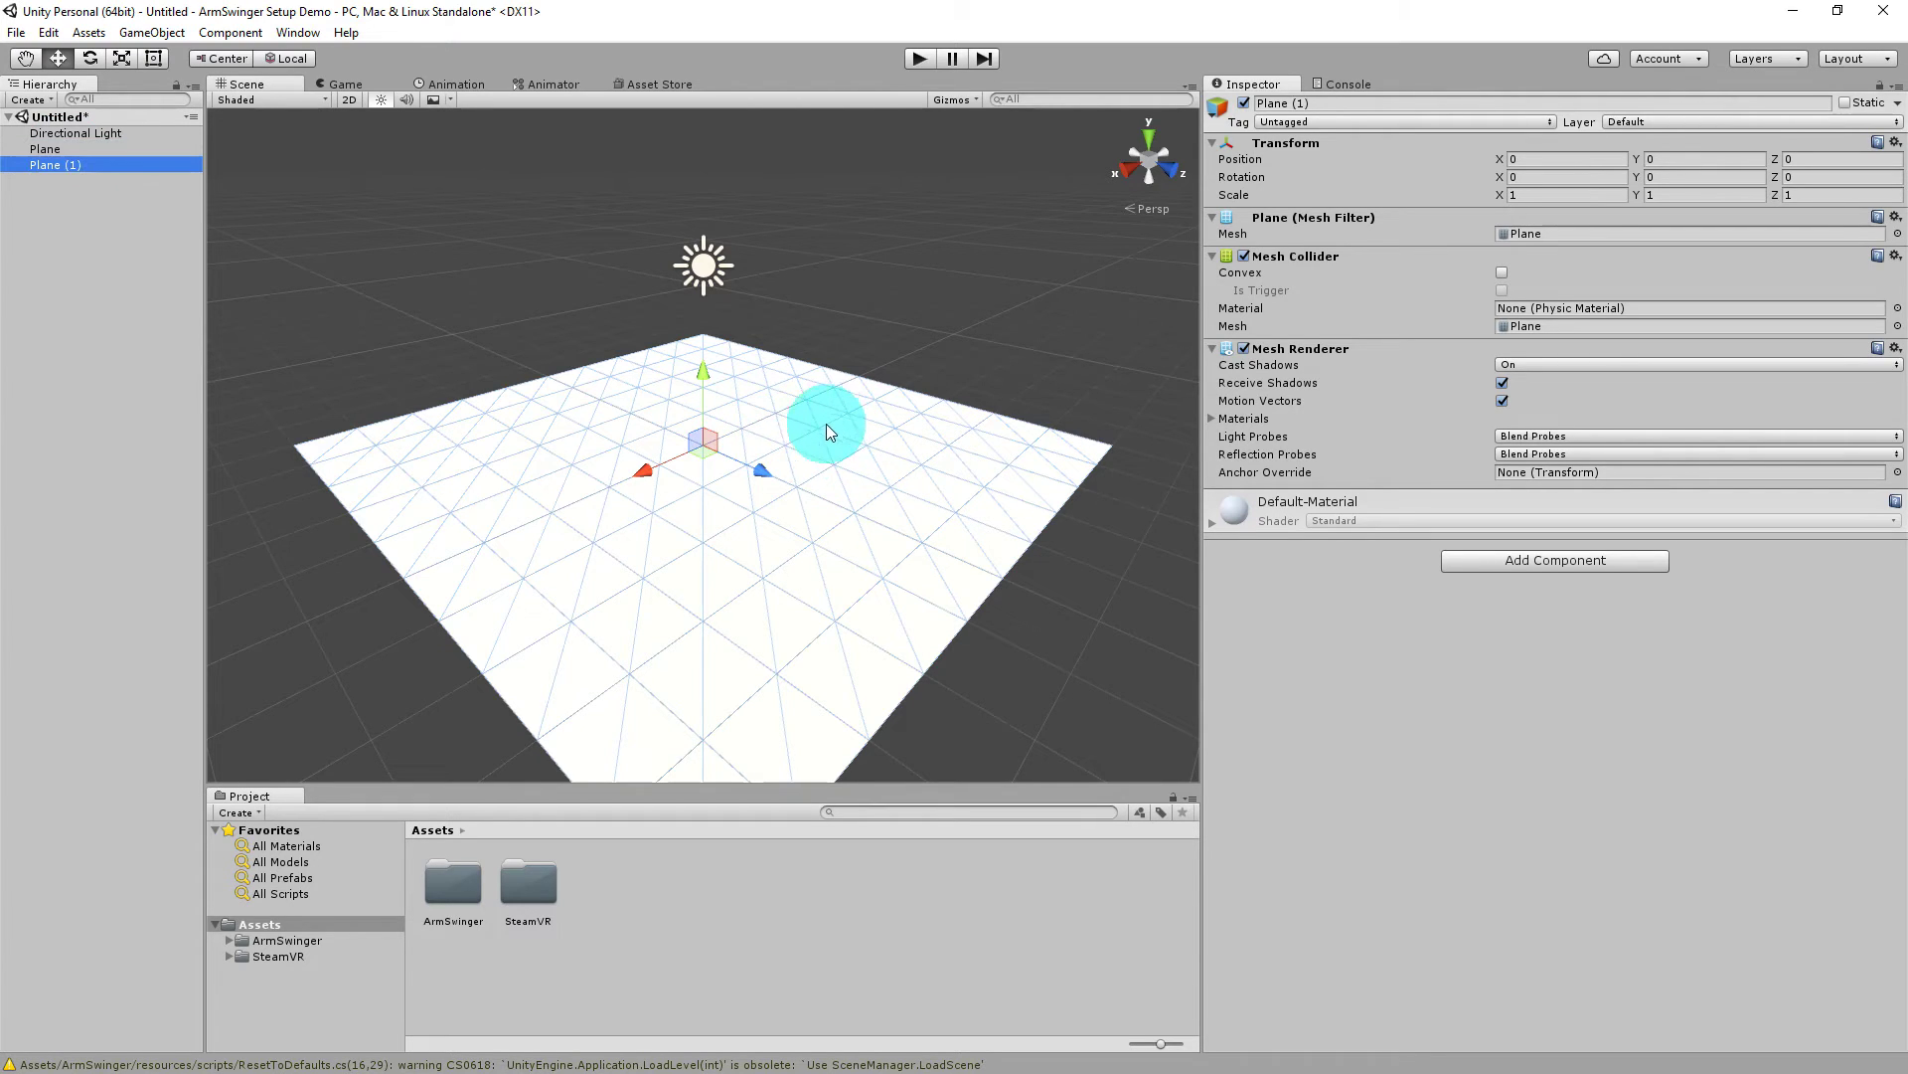
click(1522, 176)
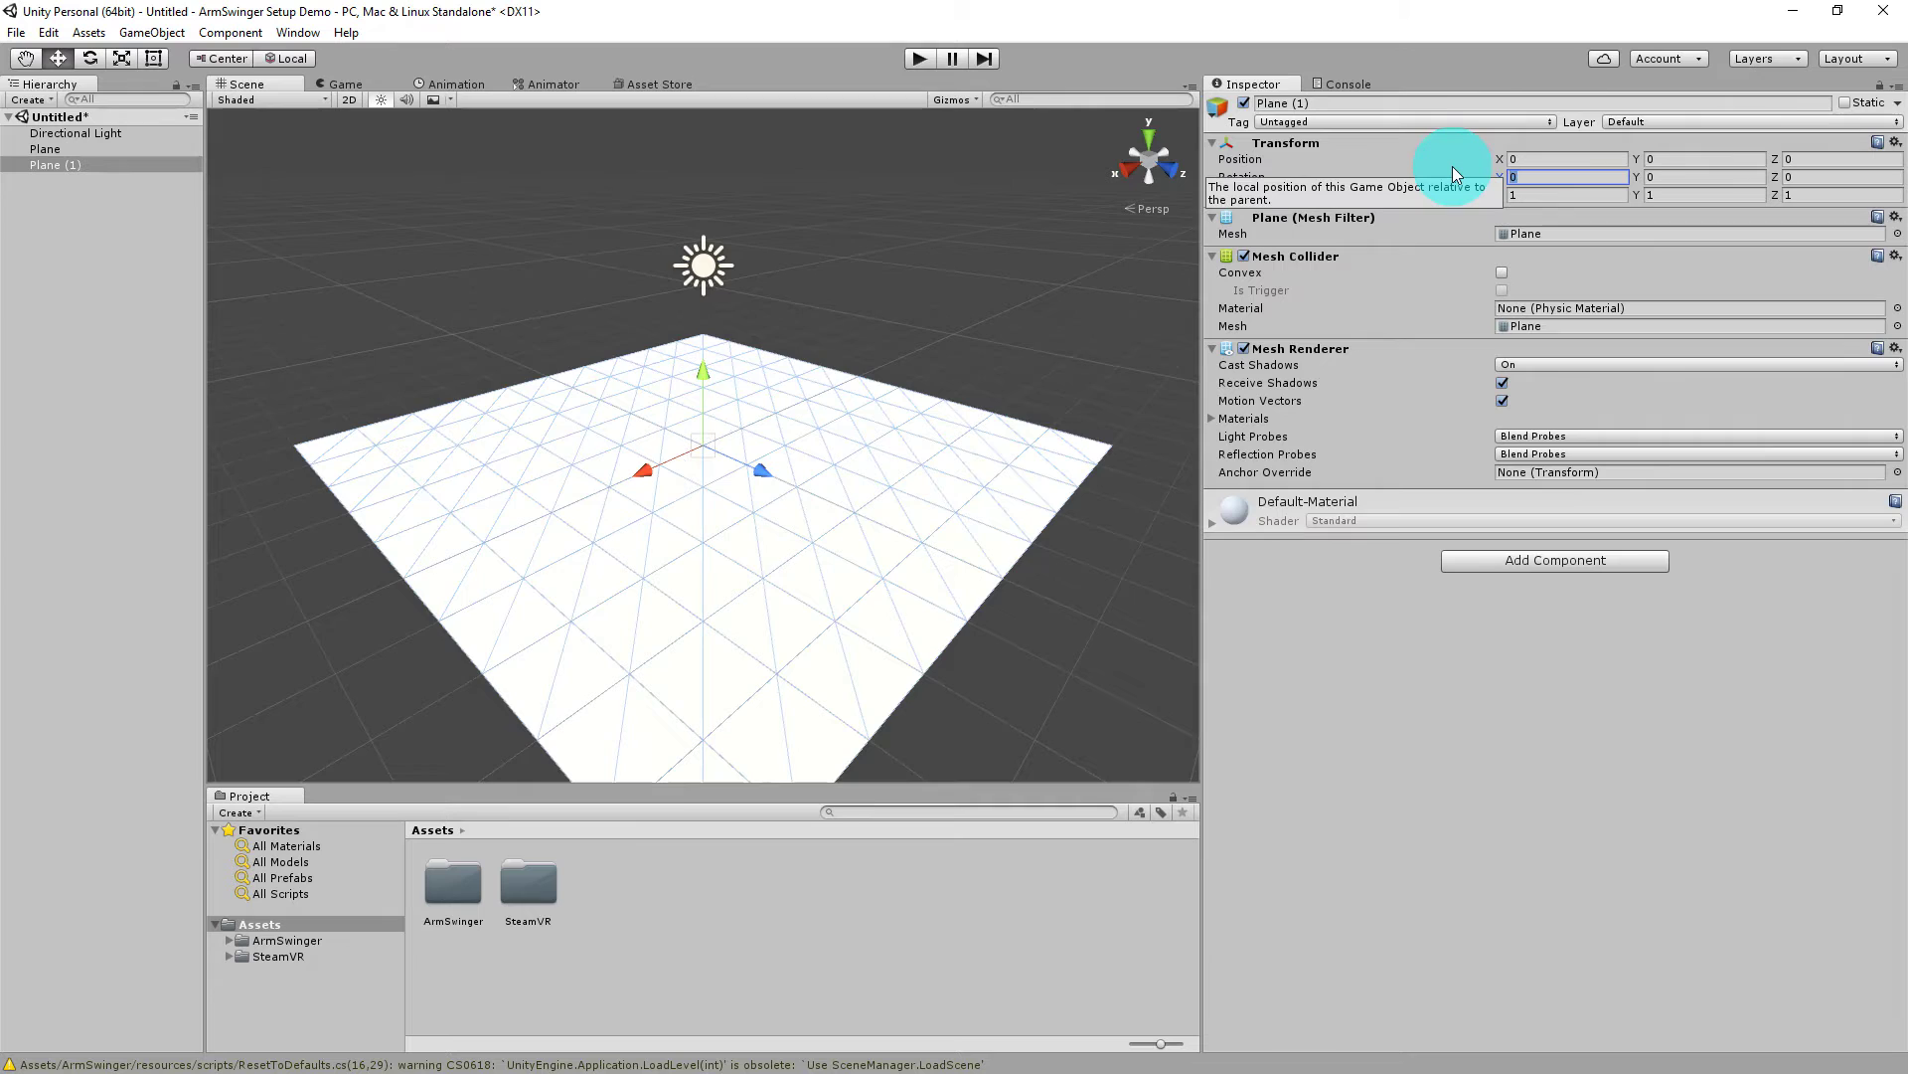
text(90)
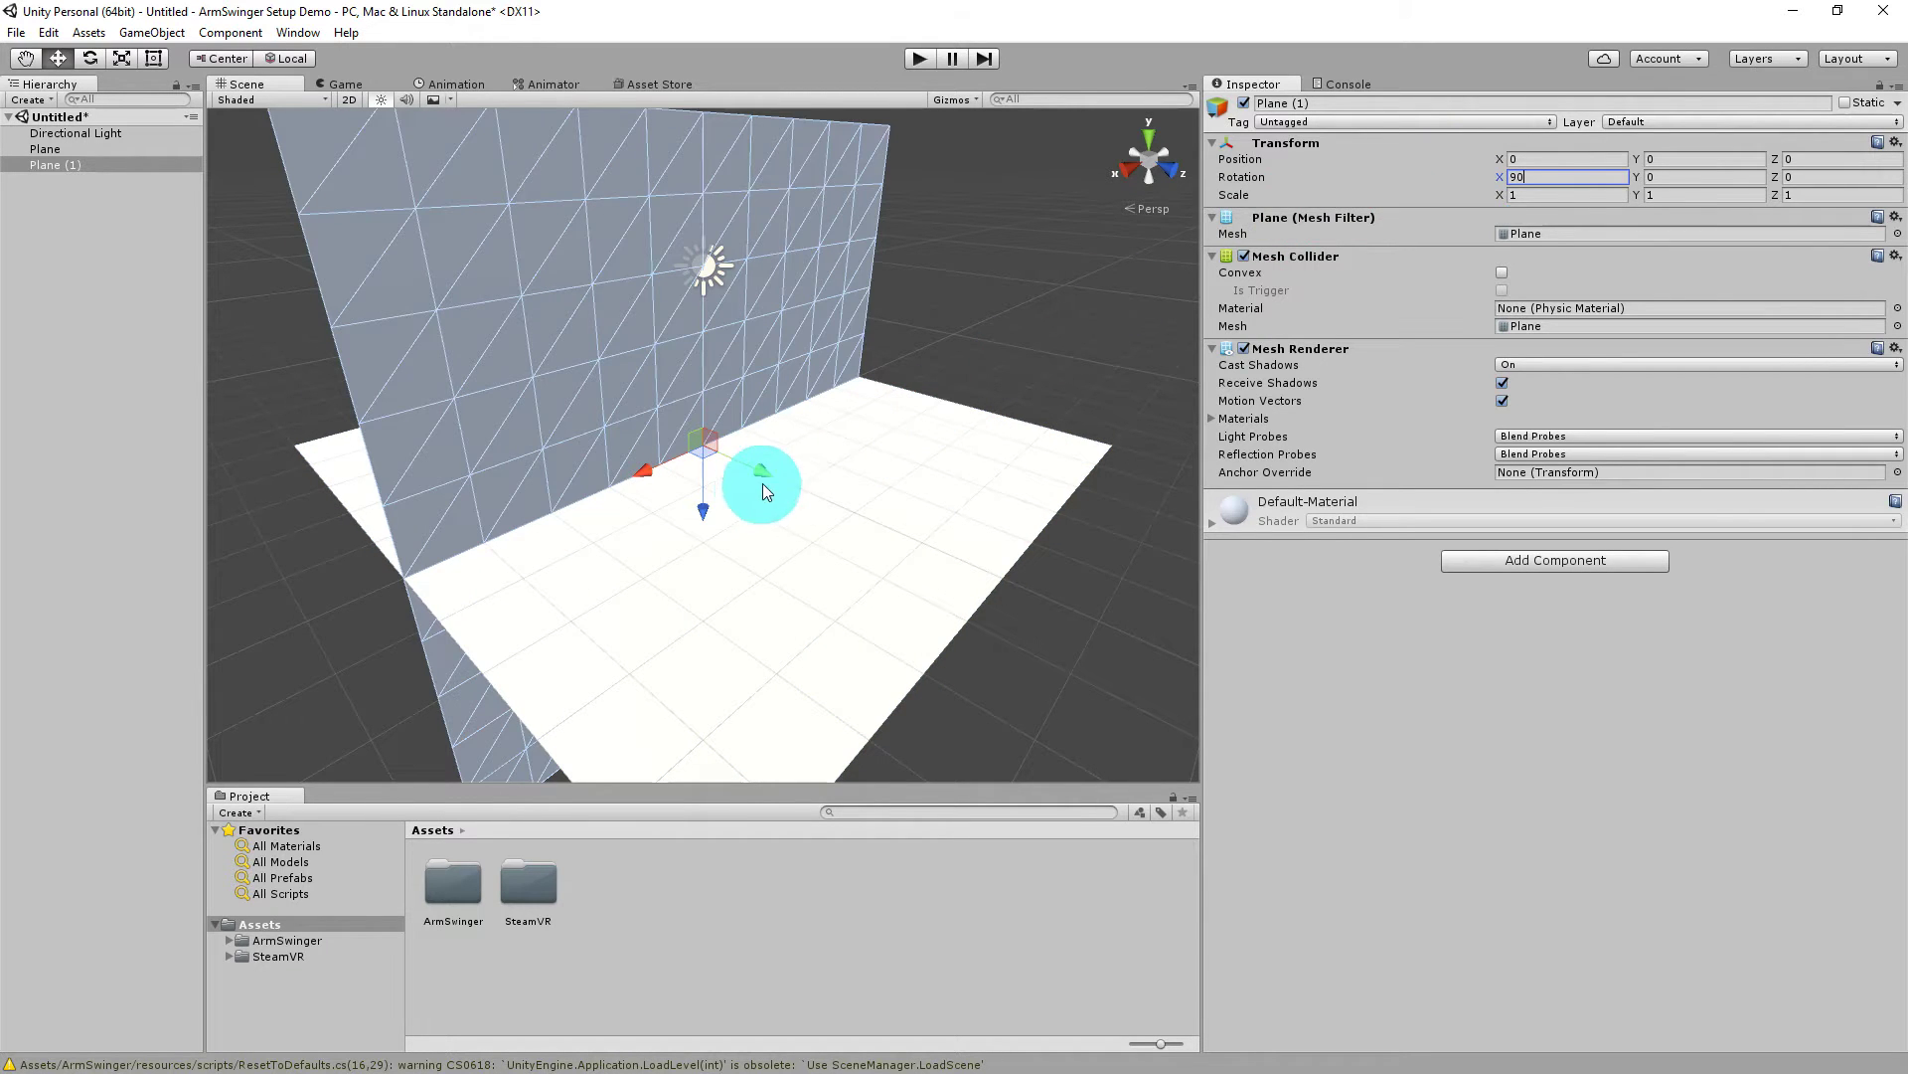
drag(762, 475, 585, 386)
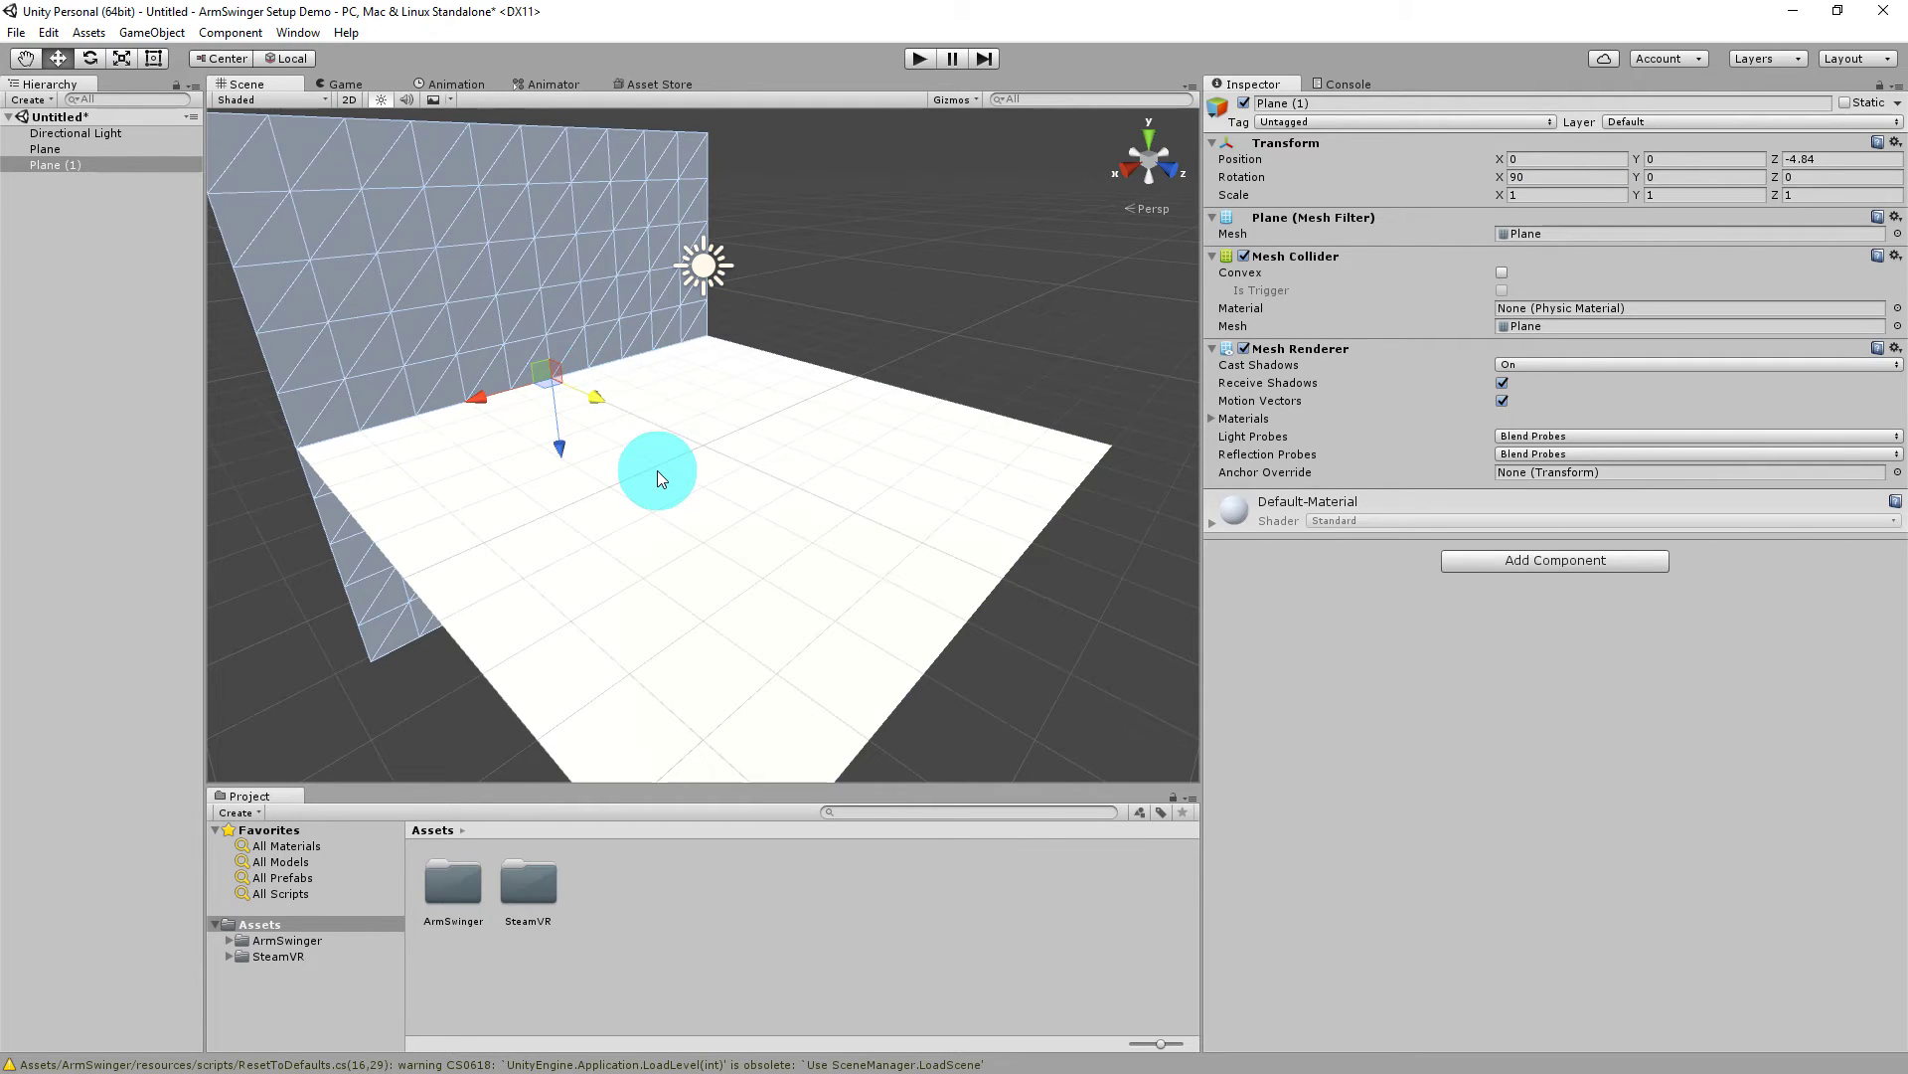
Duplicate the wall, move it to the floor's near edge, and tilt it to -45 on X.
key(ctrl+d)
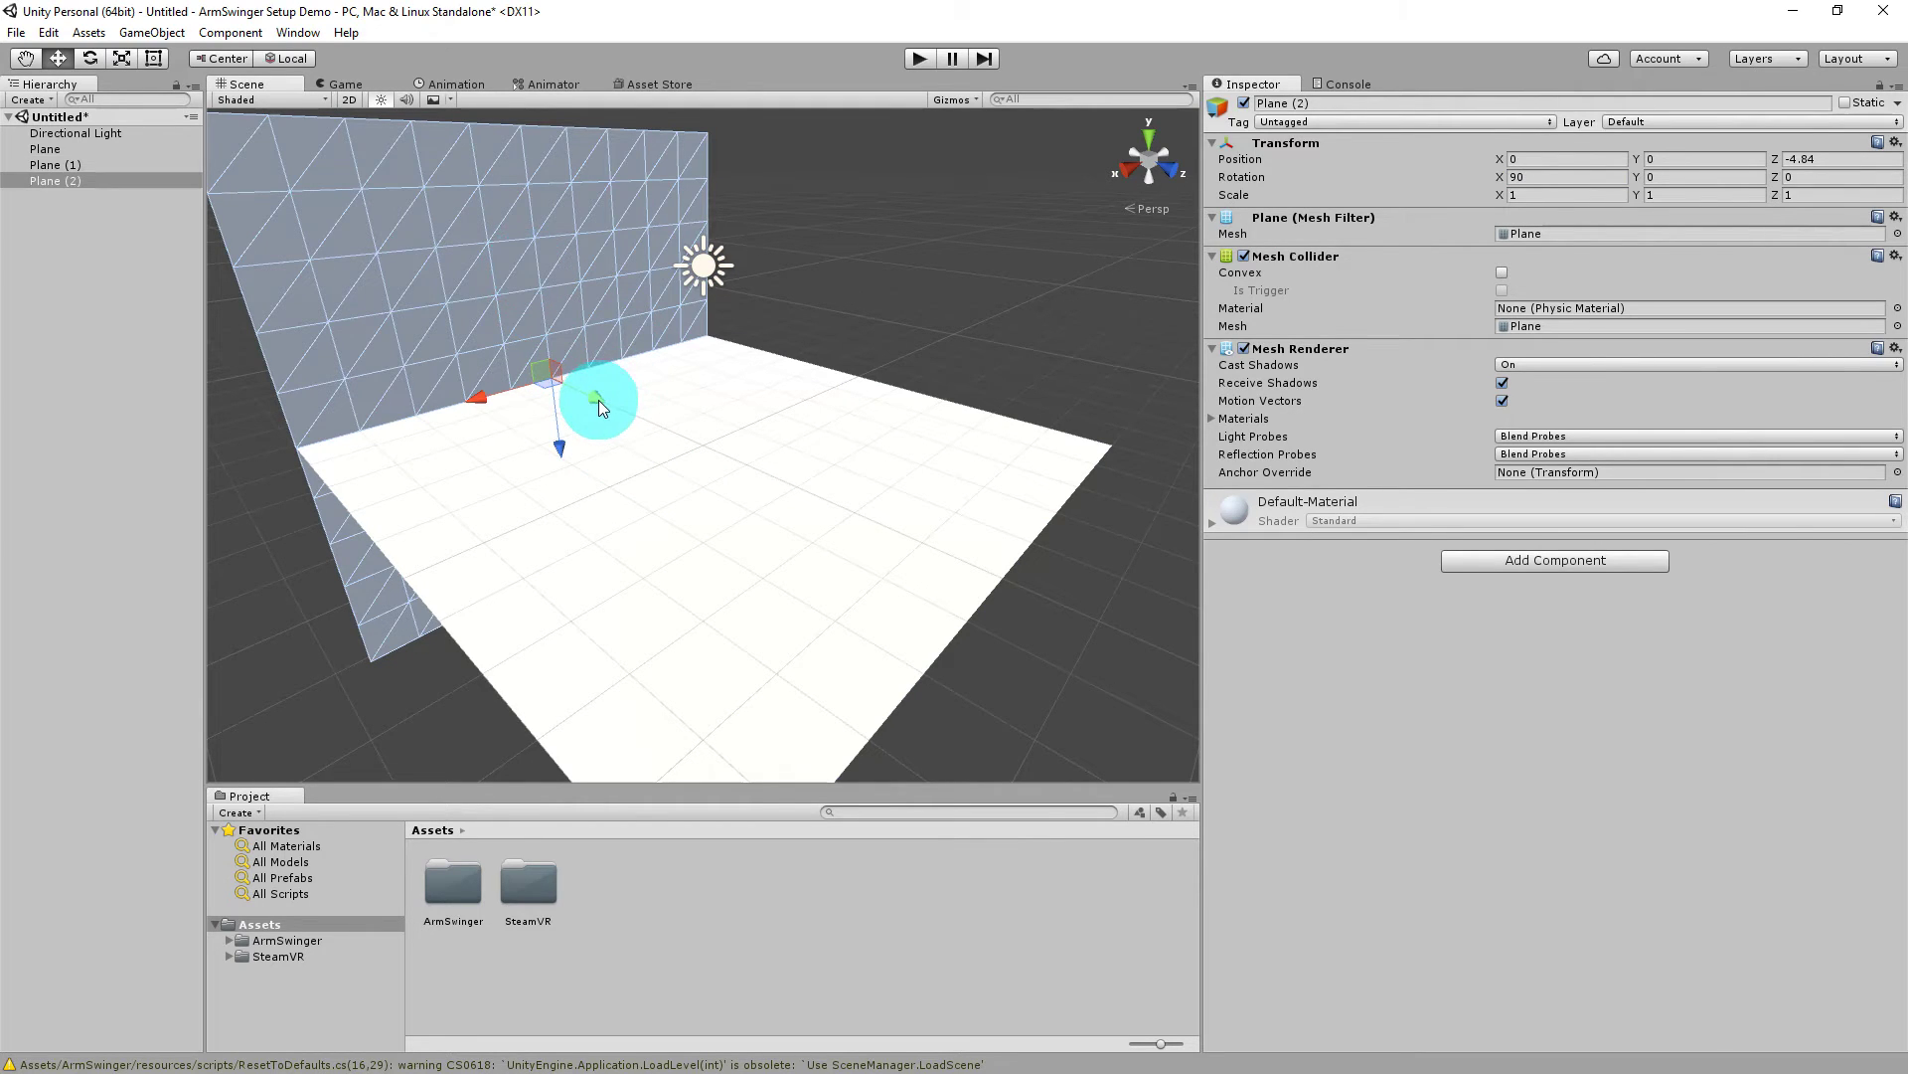
drag(599, 397, 809, 463)
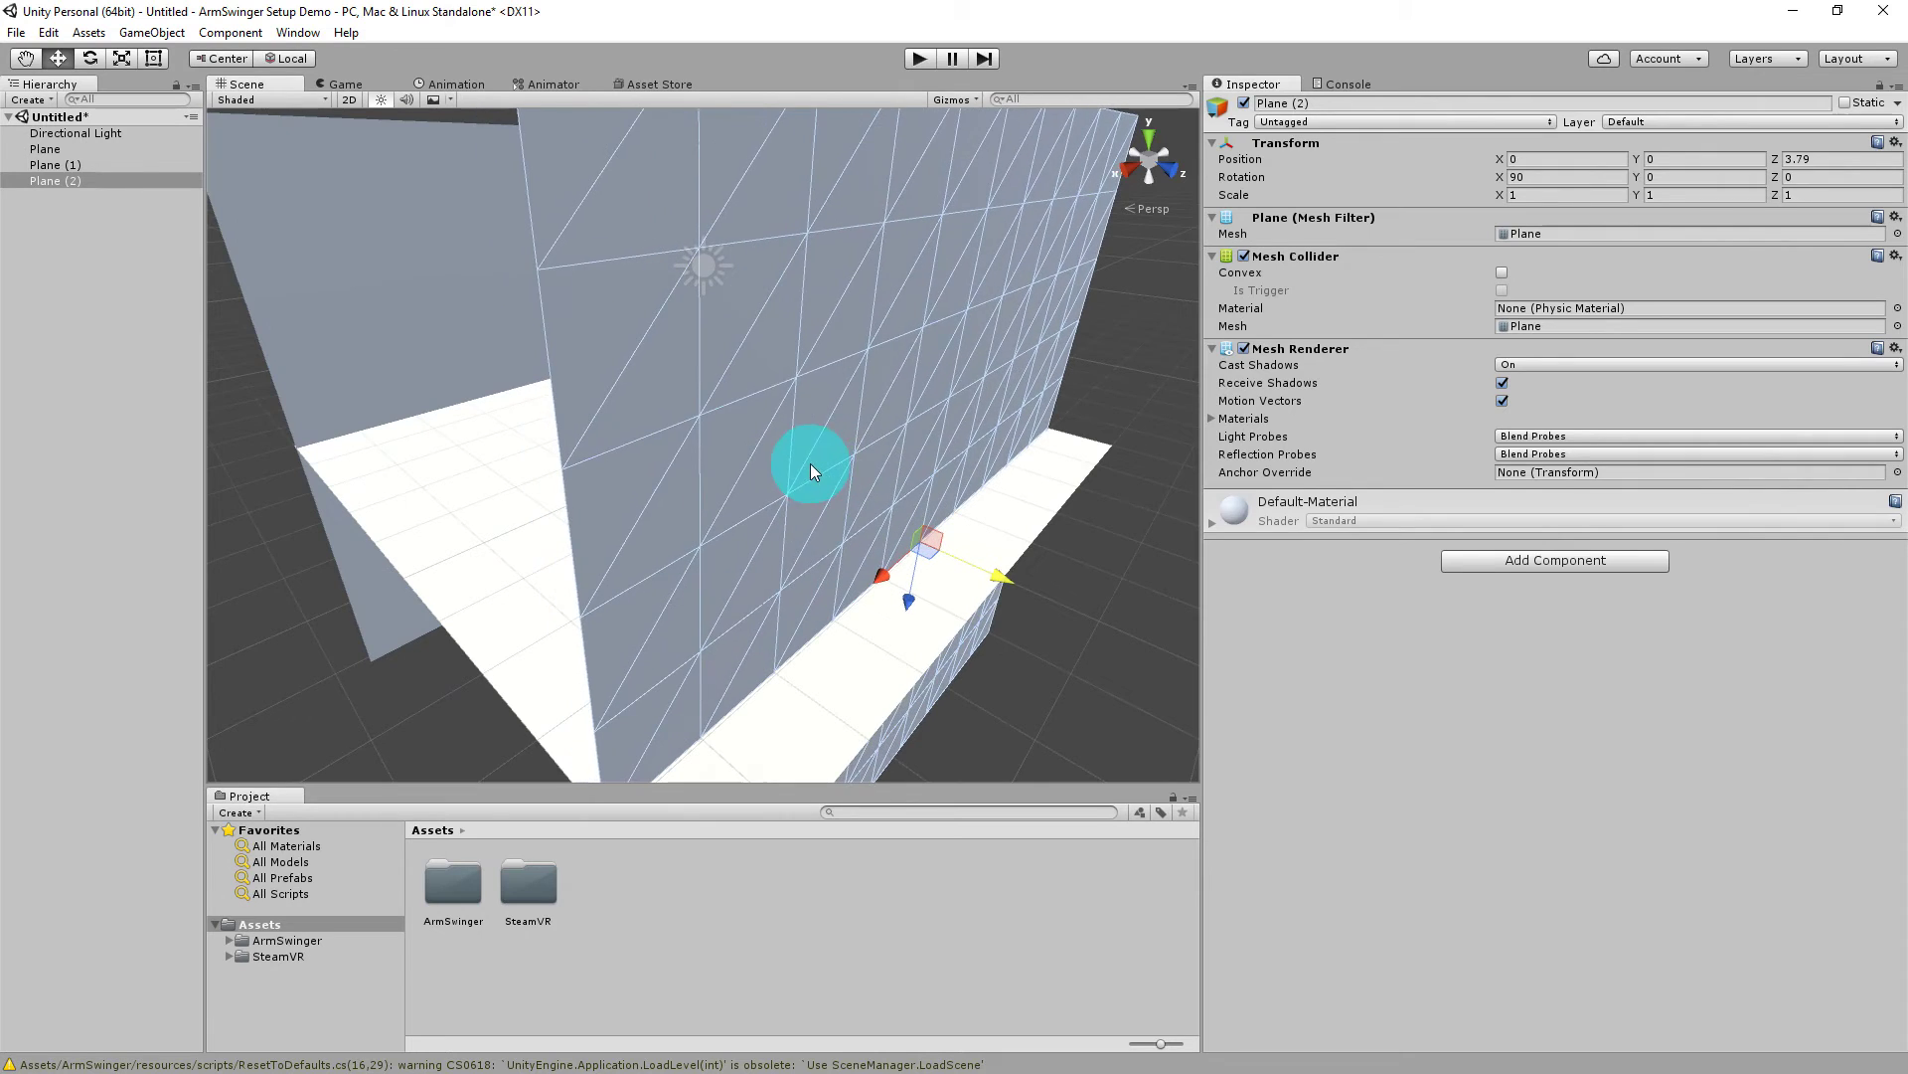
click(1558, 176)
text(-45)
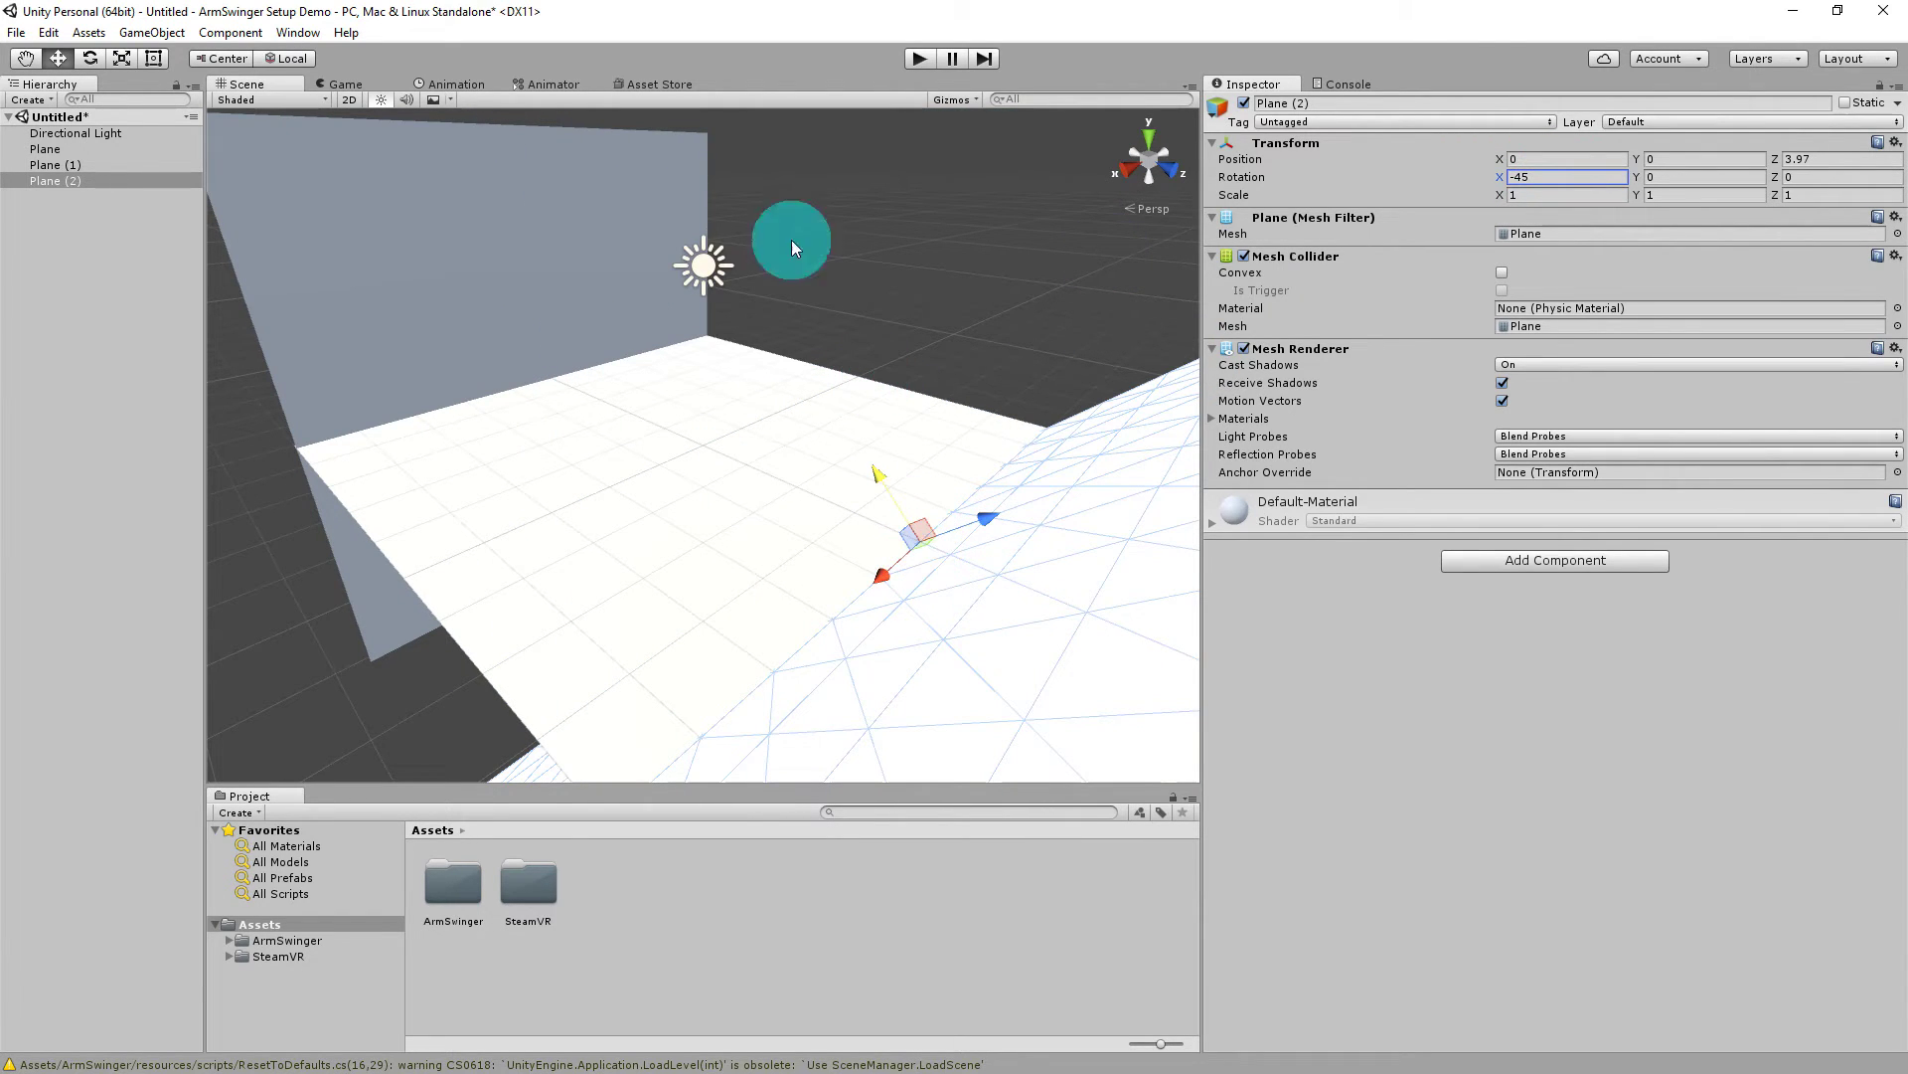
click(286, 57)
Switch handles to Global and drag the slope plane back to Z position 3.53.
click(1017, 539)
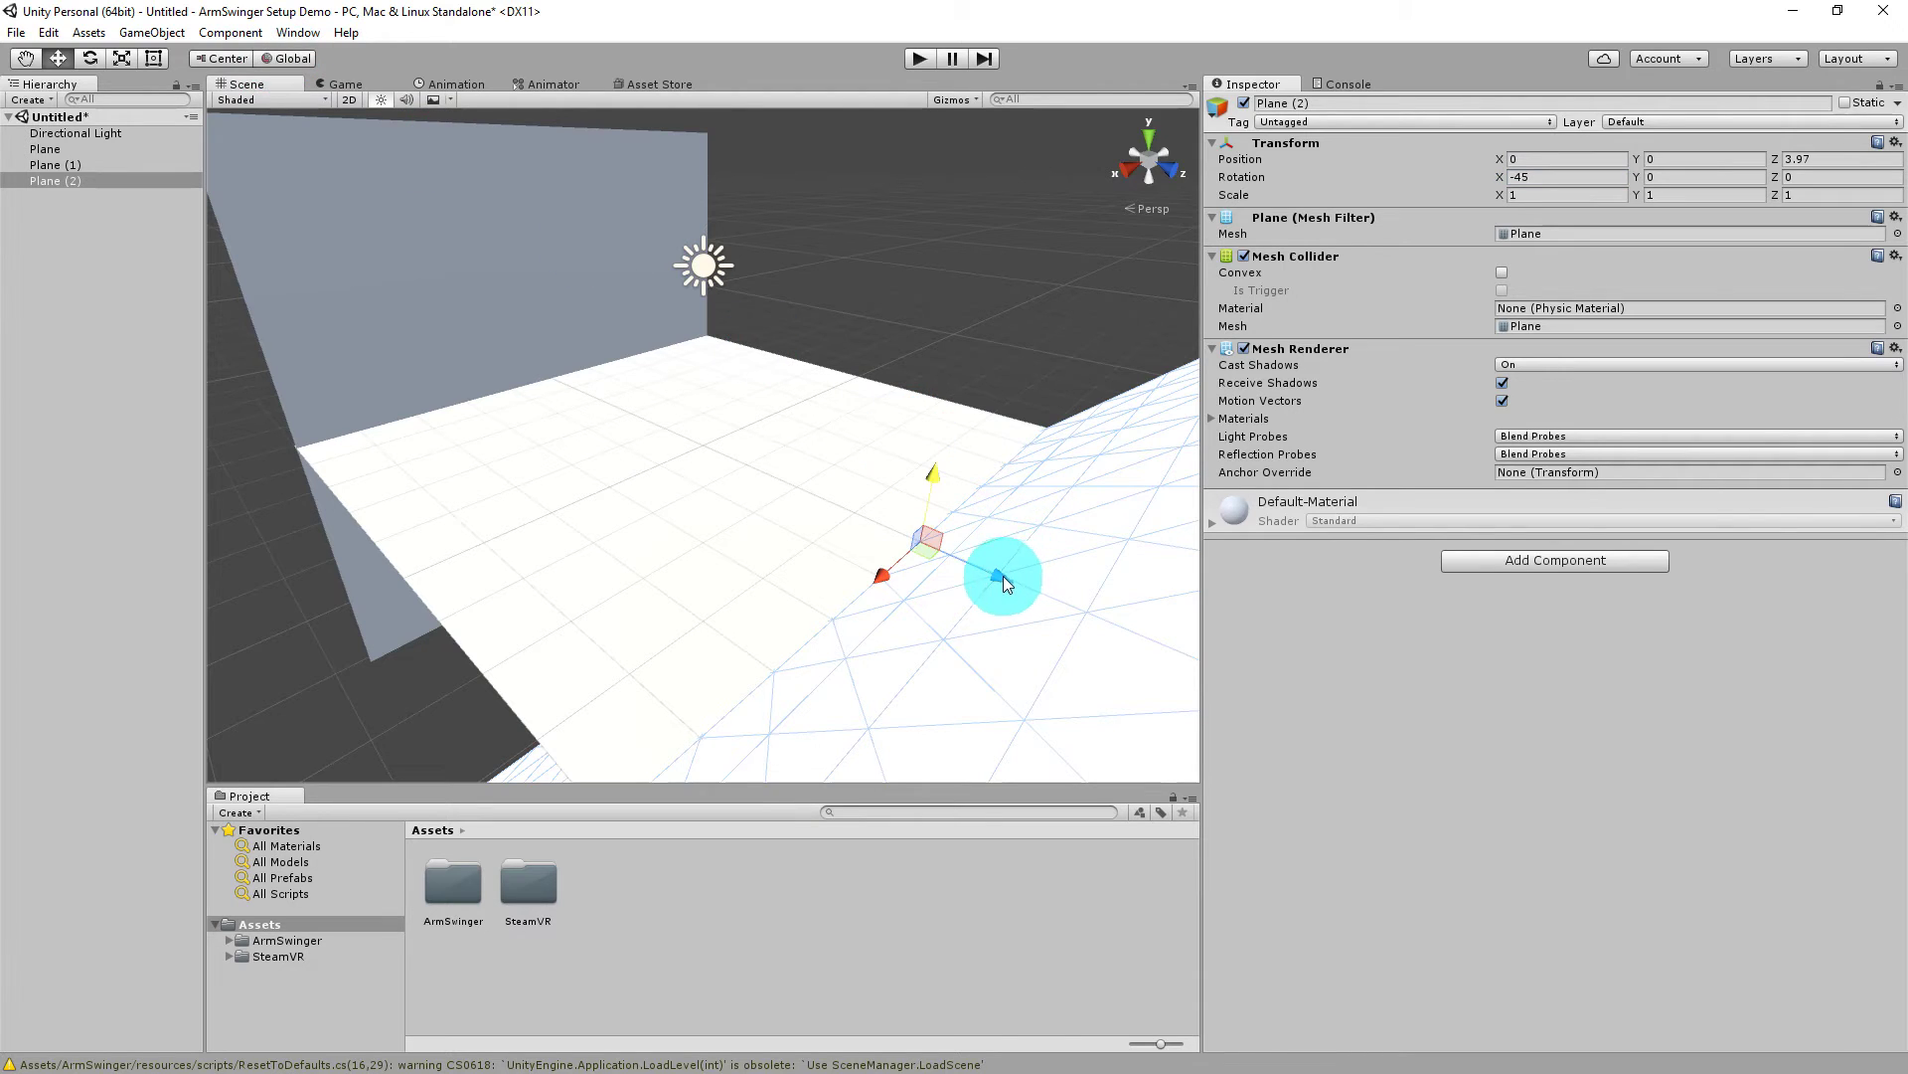
drag(1004, 584, 1128, 426)
scroll(535, 477, up, 2)
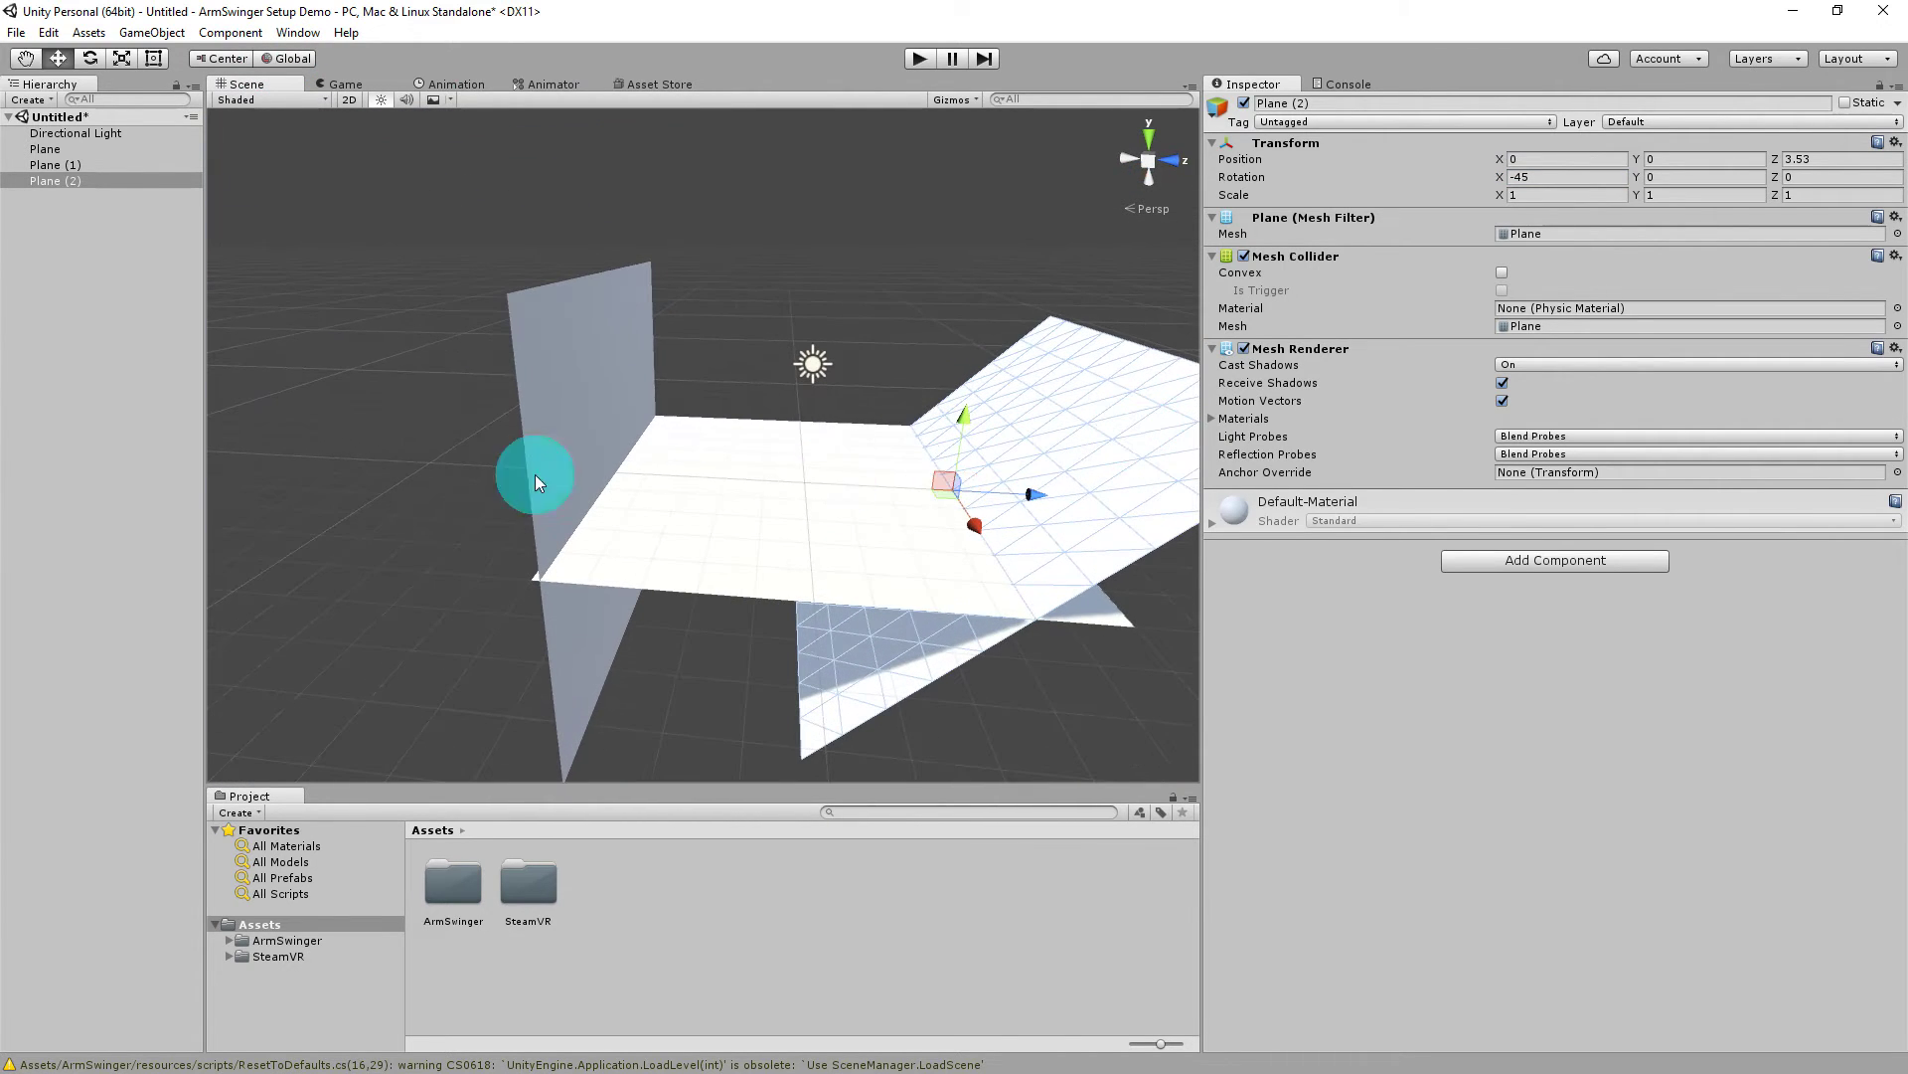
Select the floor and wall planes and fly the view closer to inspect them.
click(856, 521)
click(569, 426)
click(1320, 326)
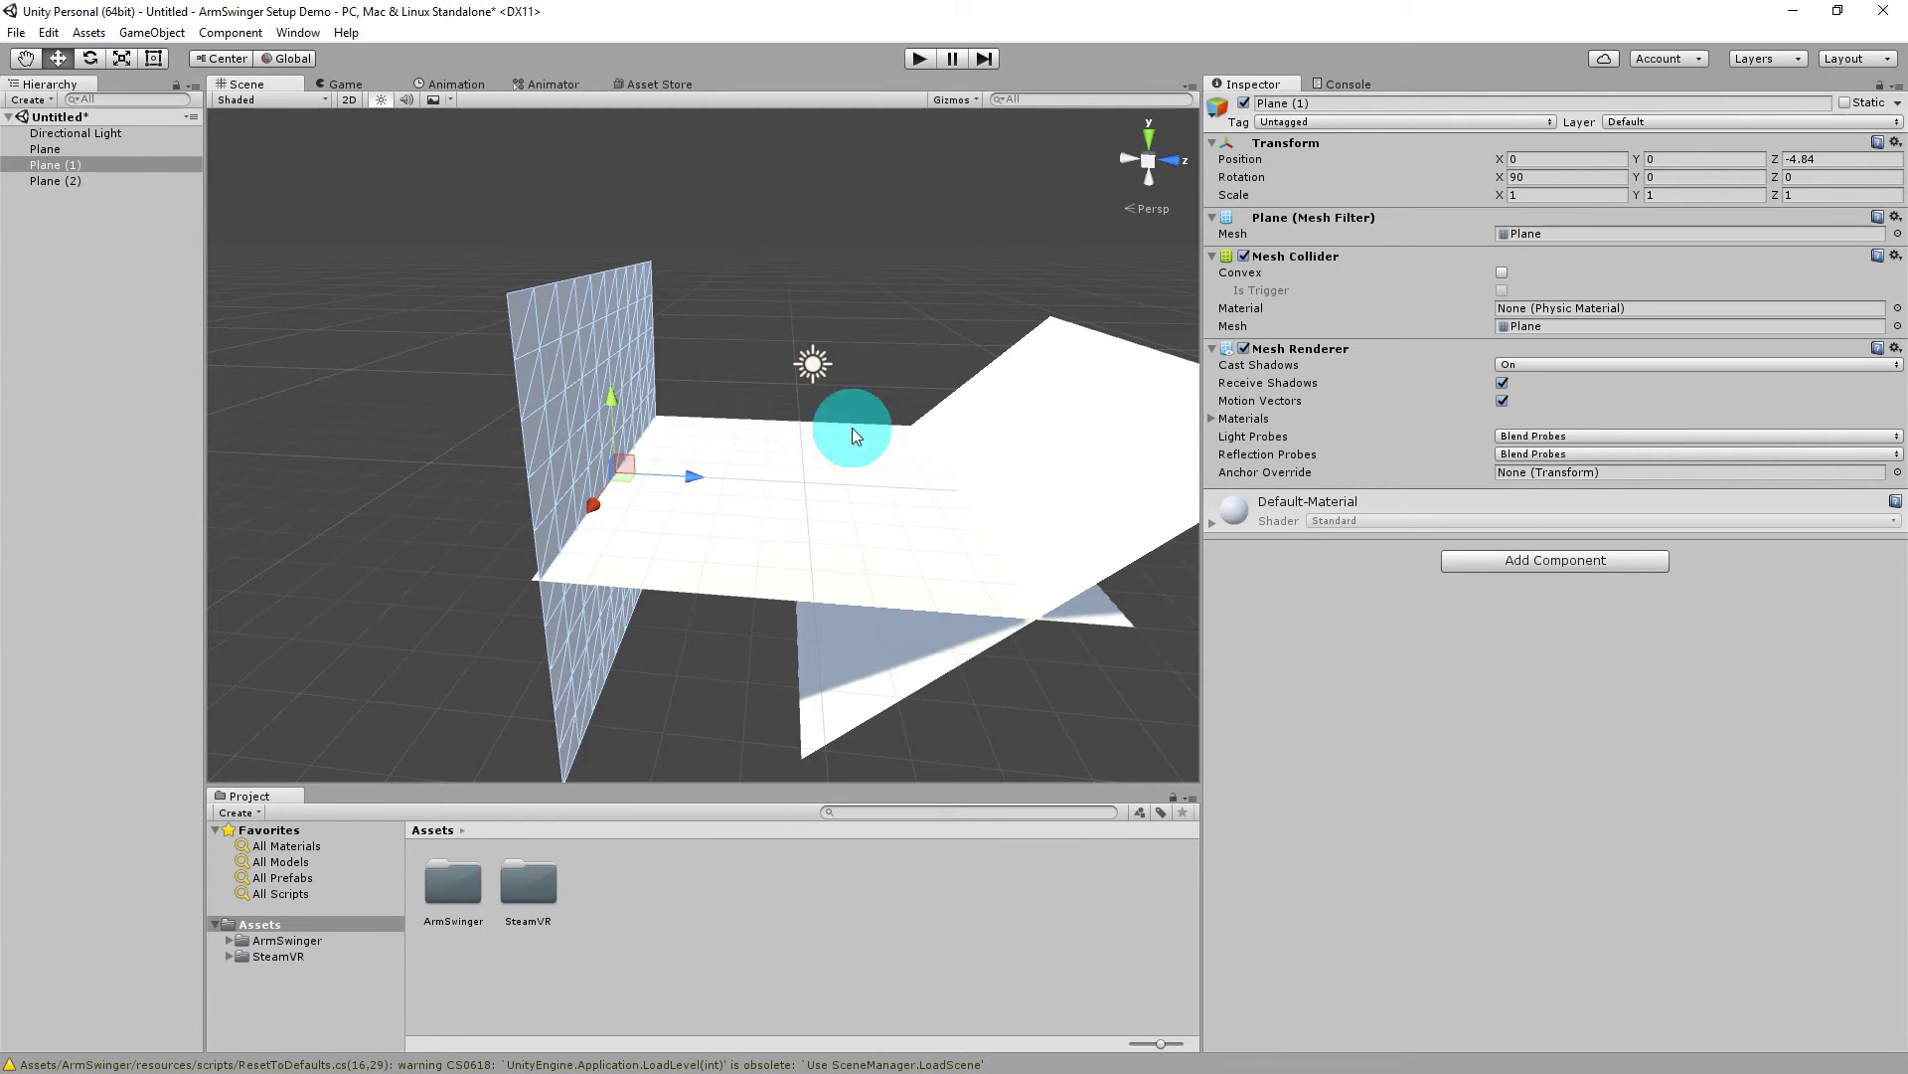
right_drag(916, 468, 801, 475)
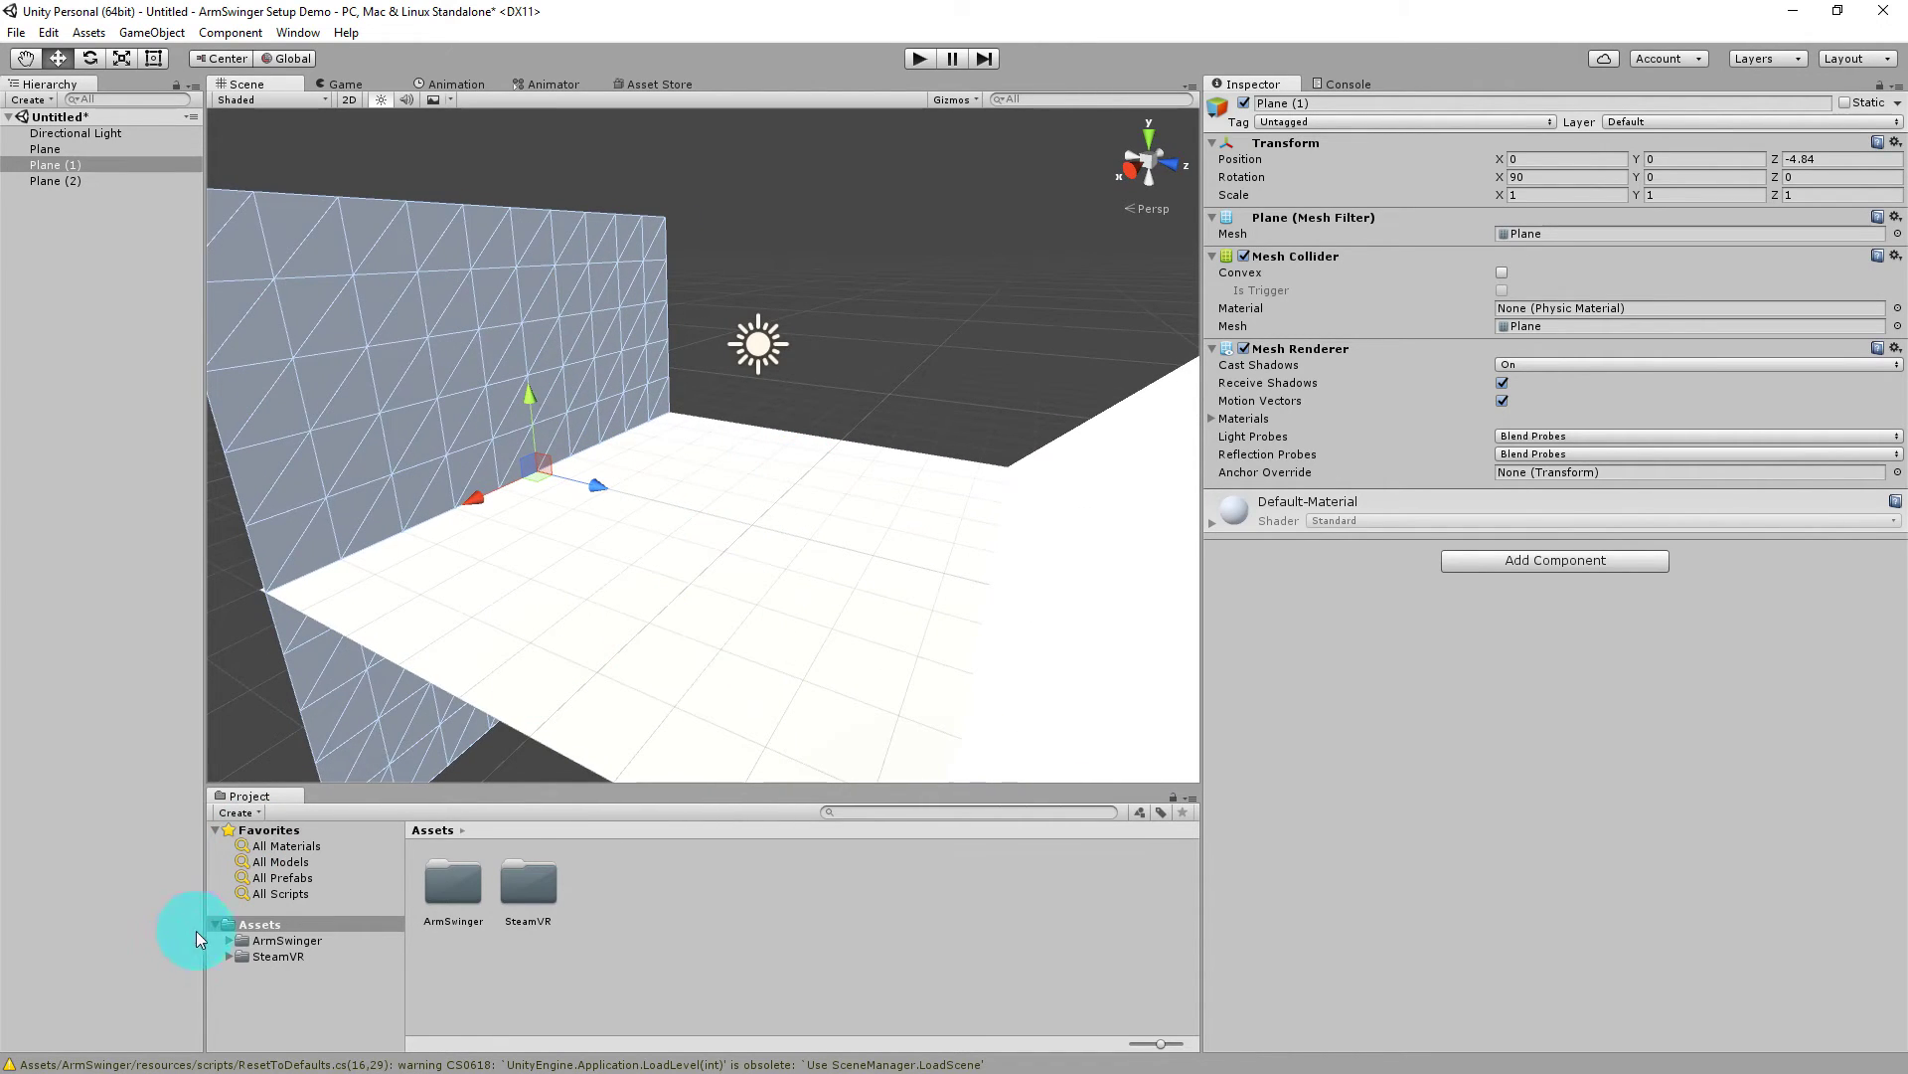
Drag the [CameraRig] prefab from Assets/SteamVR/Prefabs into the Hierarchy.
click(230, 956)
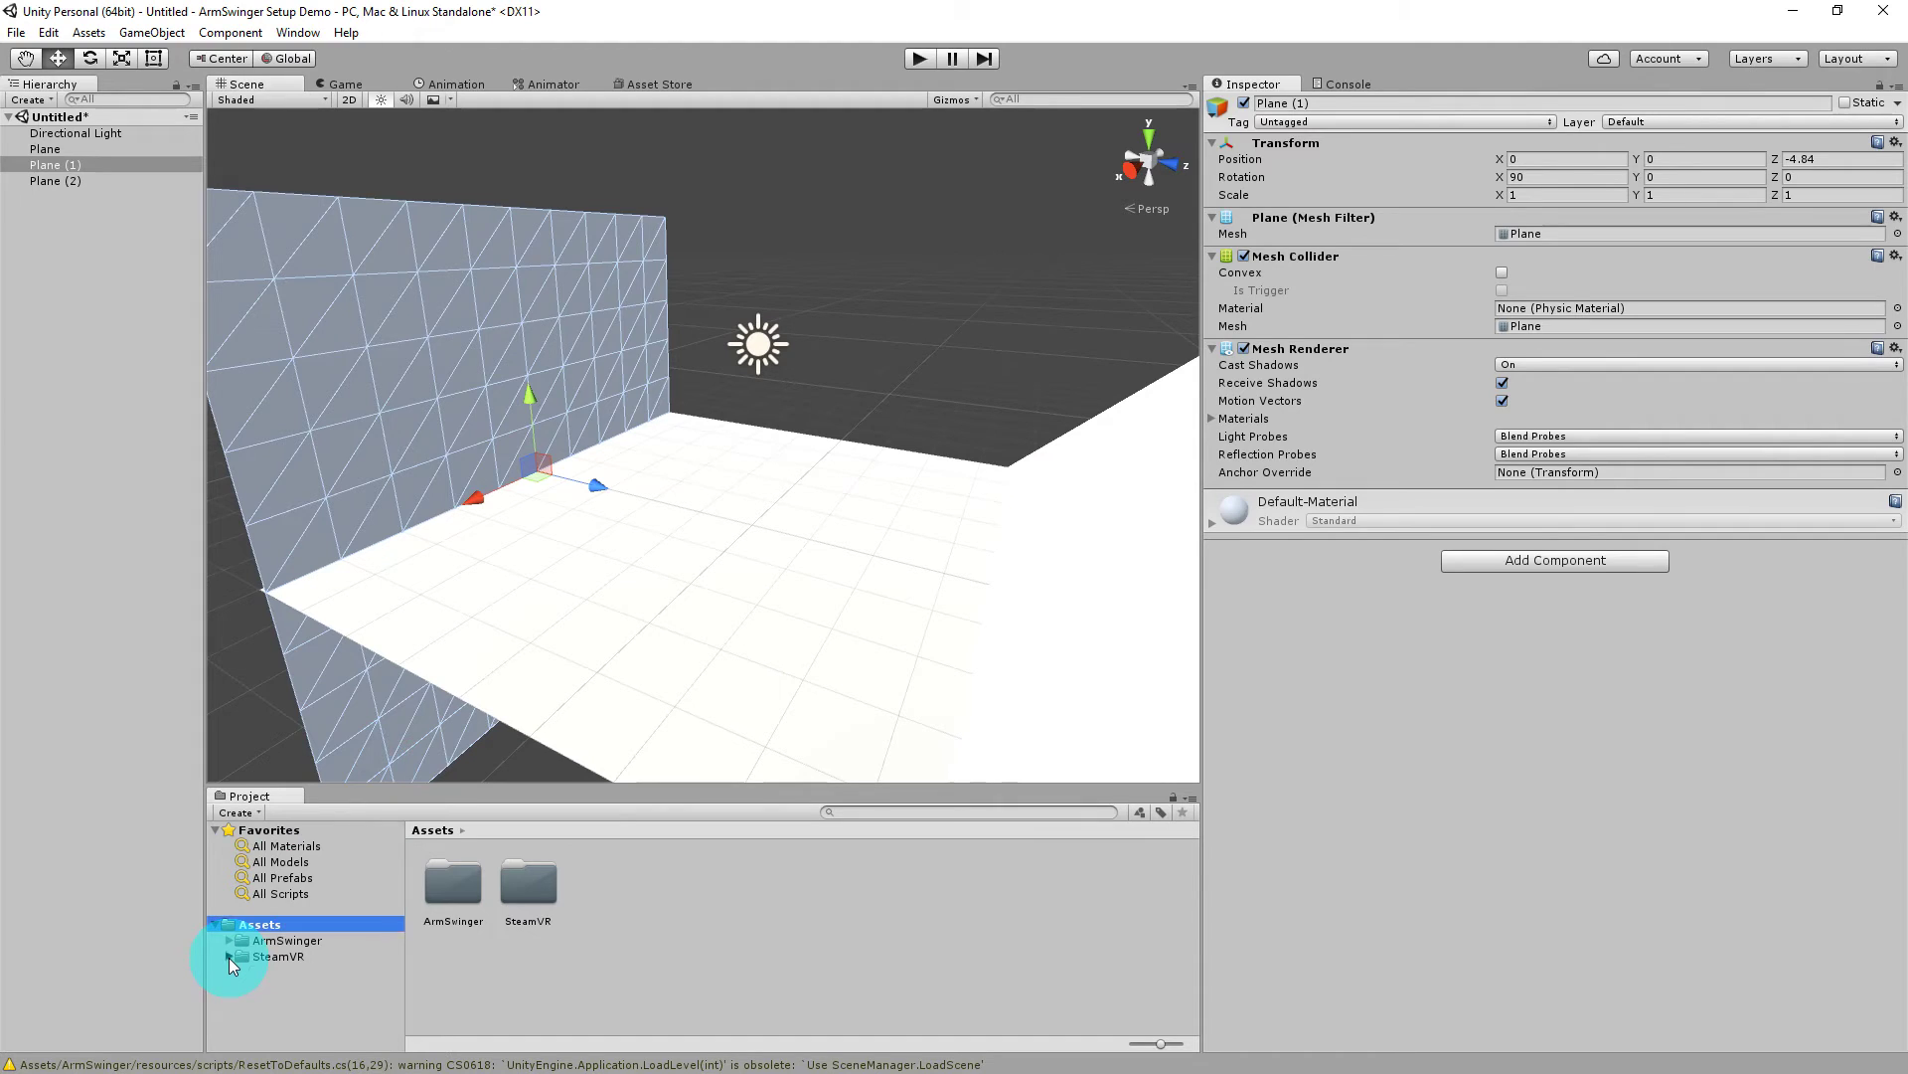
scroll(396, 949, down, 3)
click(276, 981)
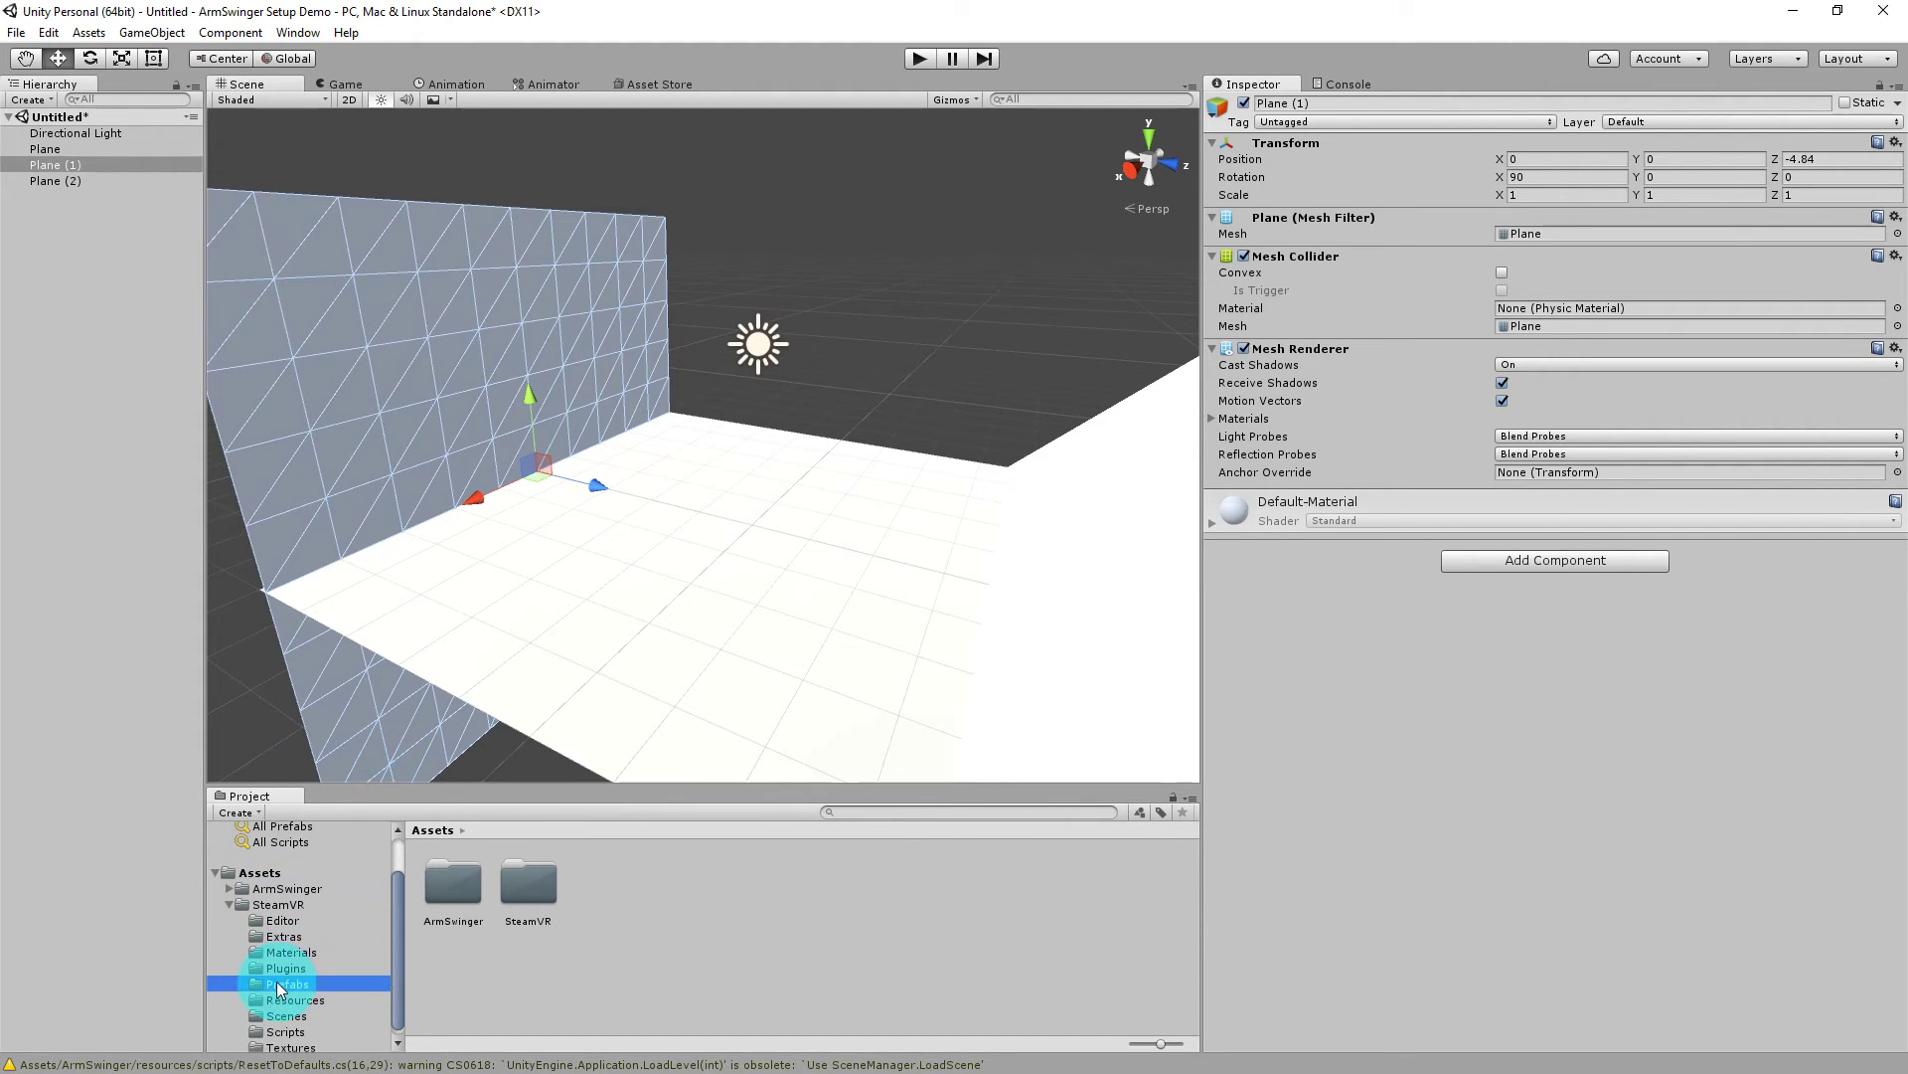
drag(461, 903, 121, 285)
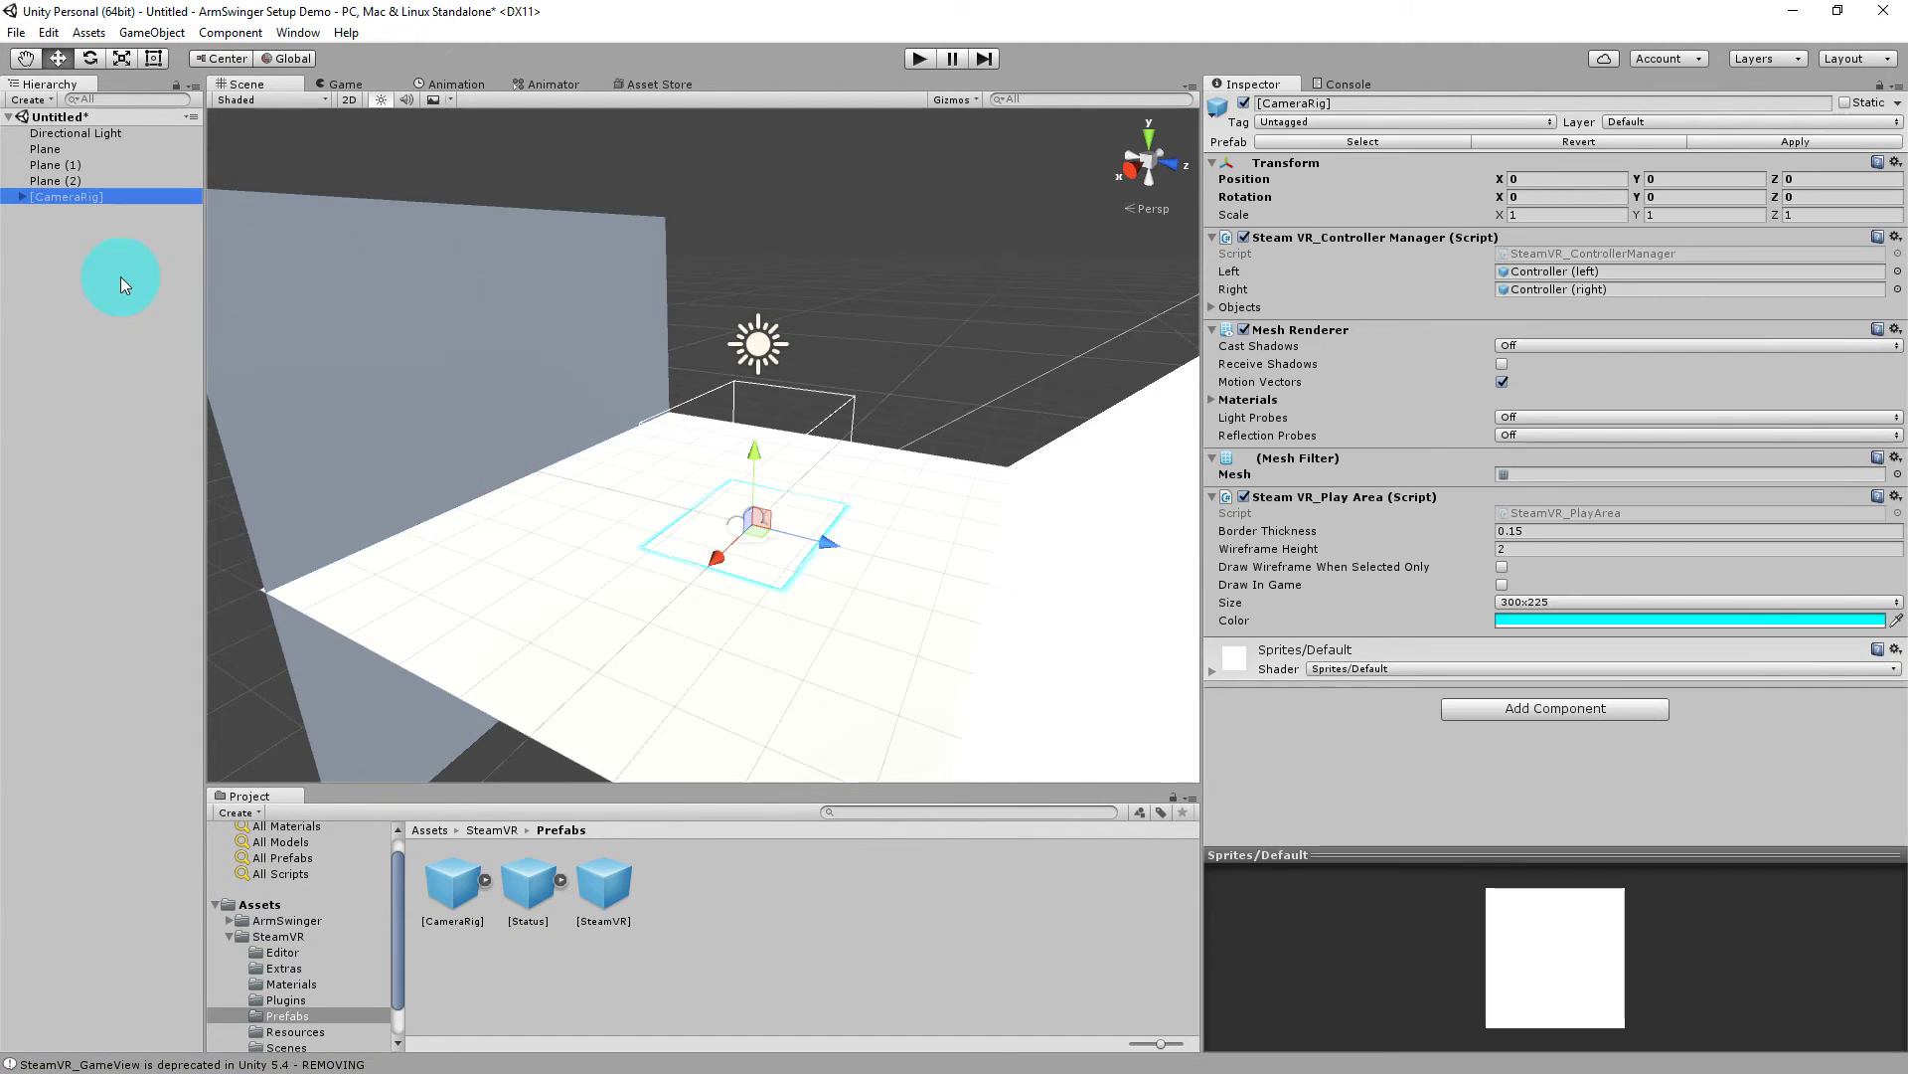
alt+drag(867, 598, 769, 706)
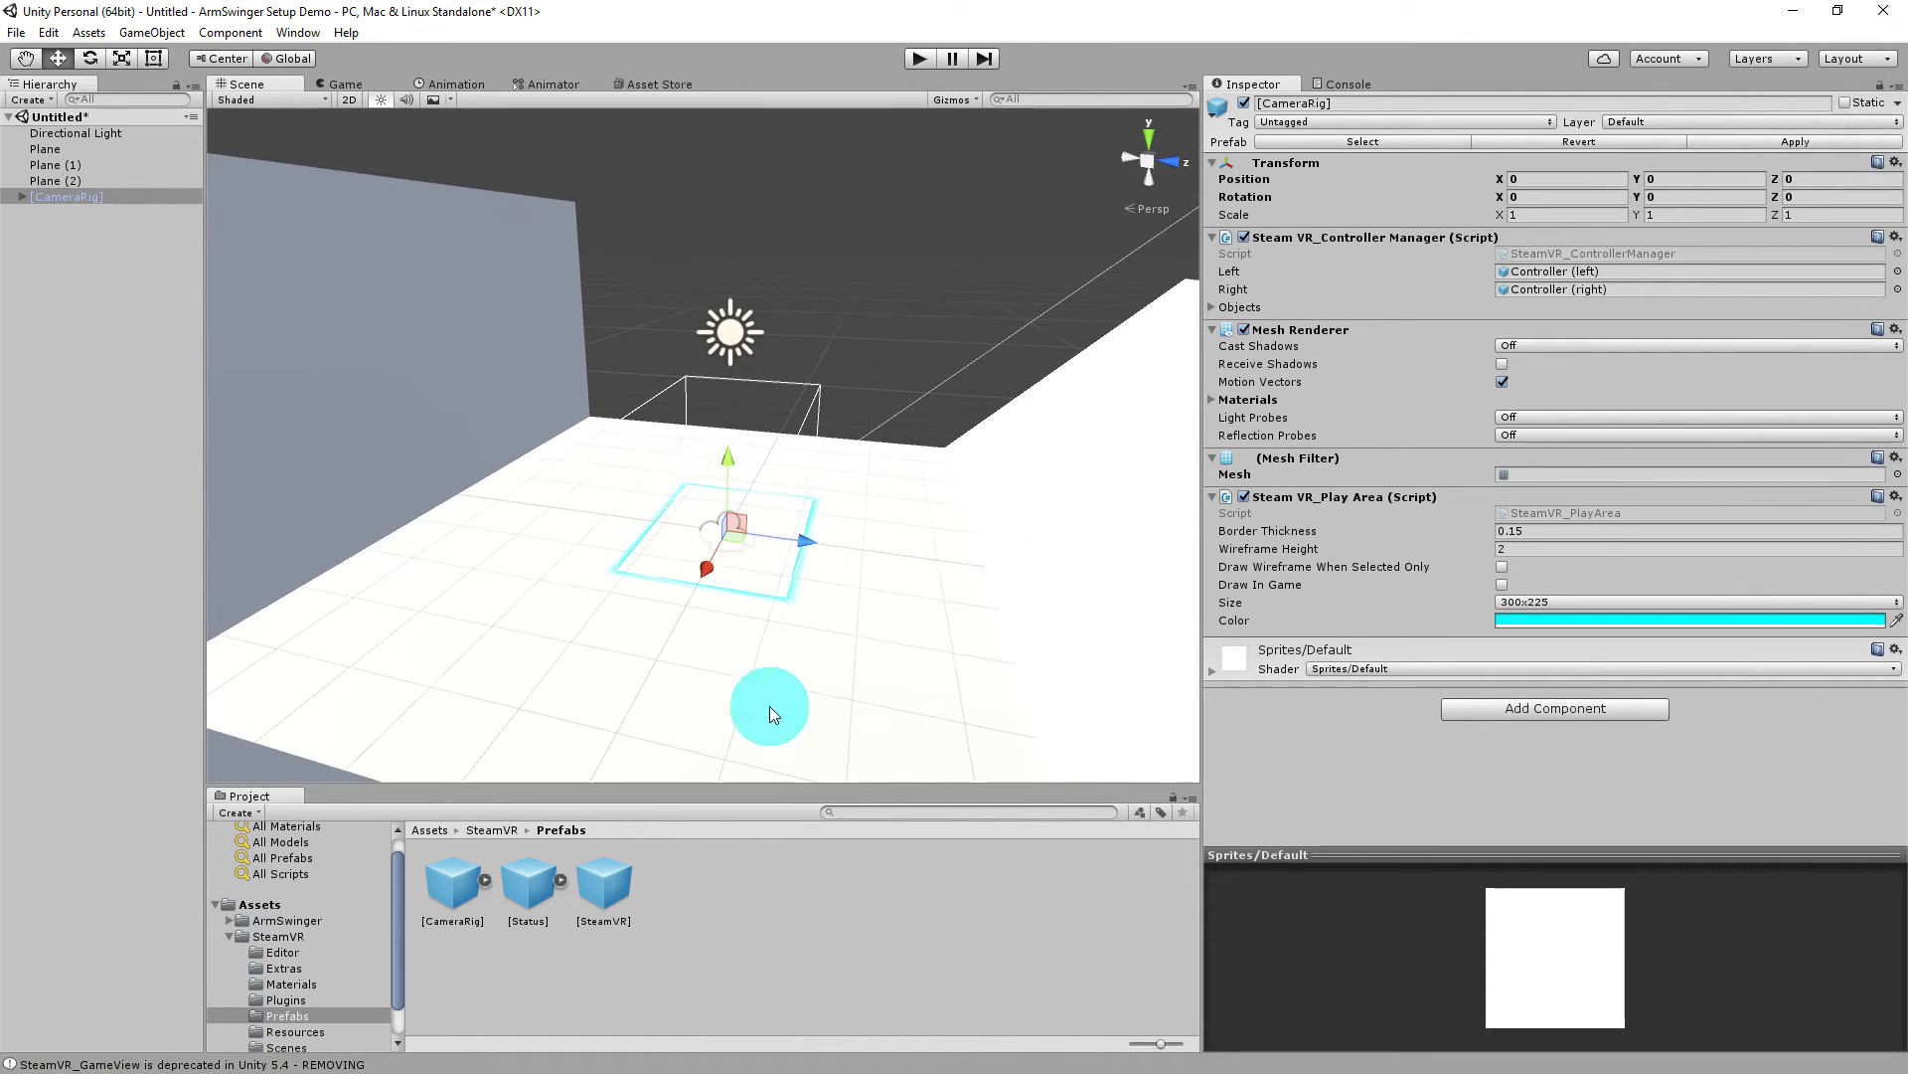
Attach the ArmSwinger script from Assets/ArmSwinger/scripts to the [CameraRig].
click(231, 921)
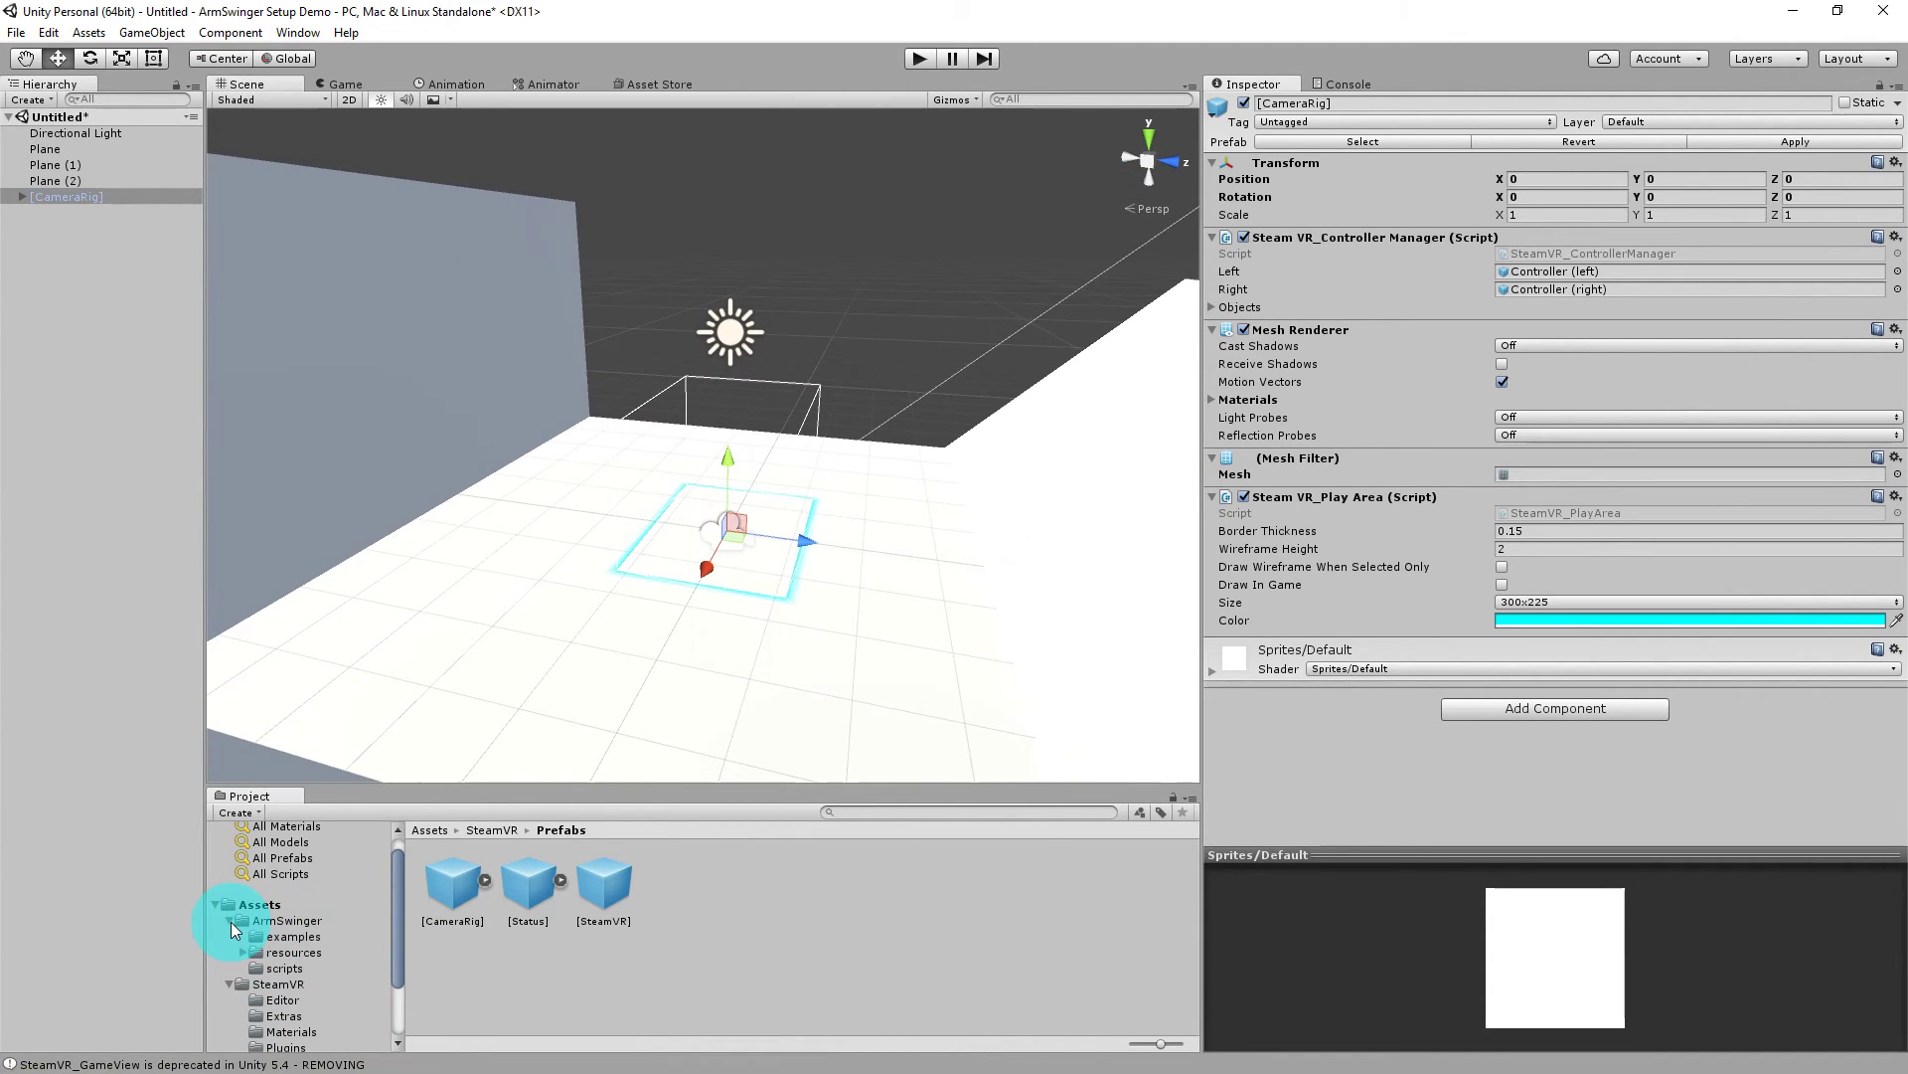
click(242, 969)
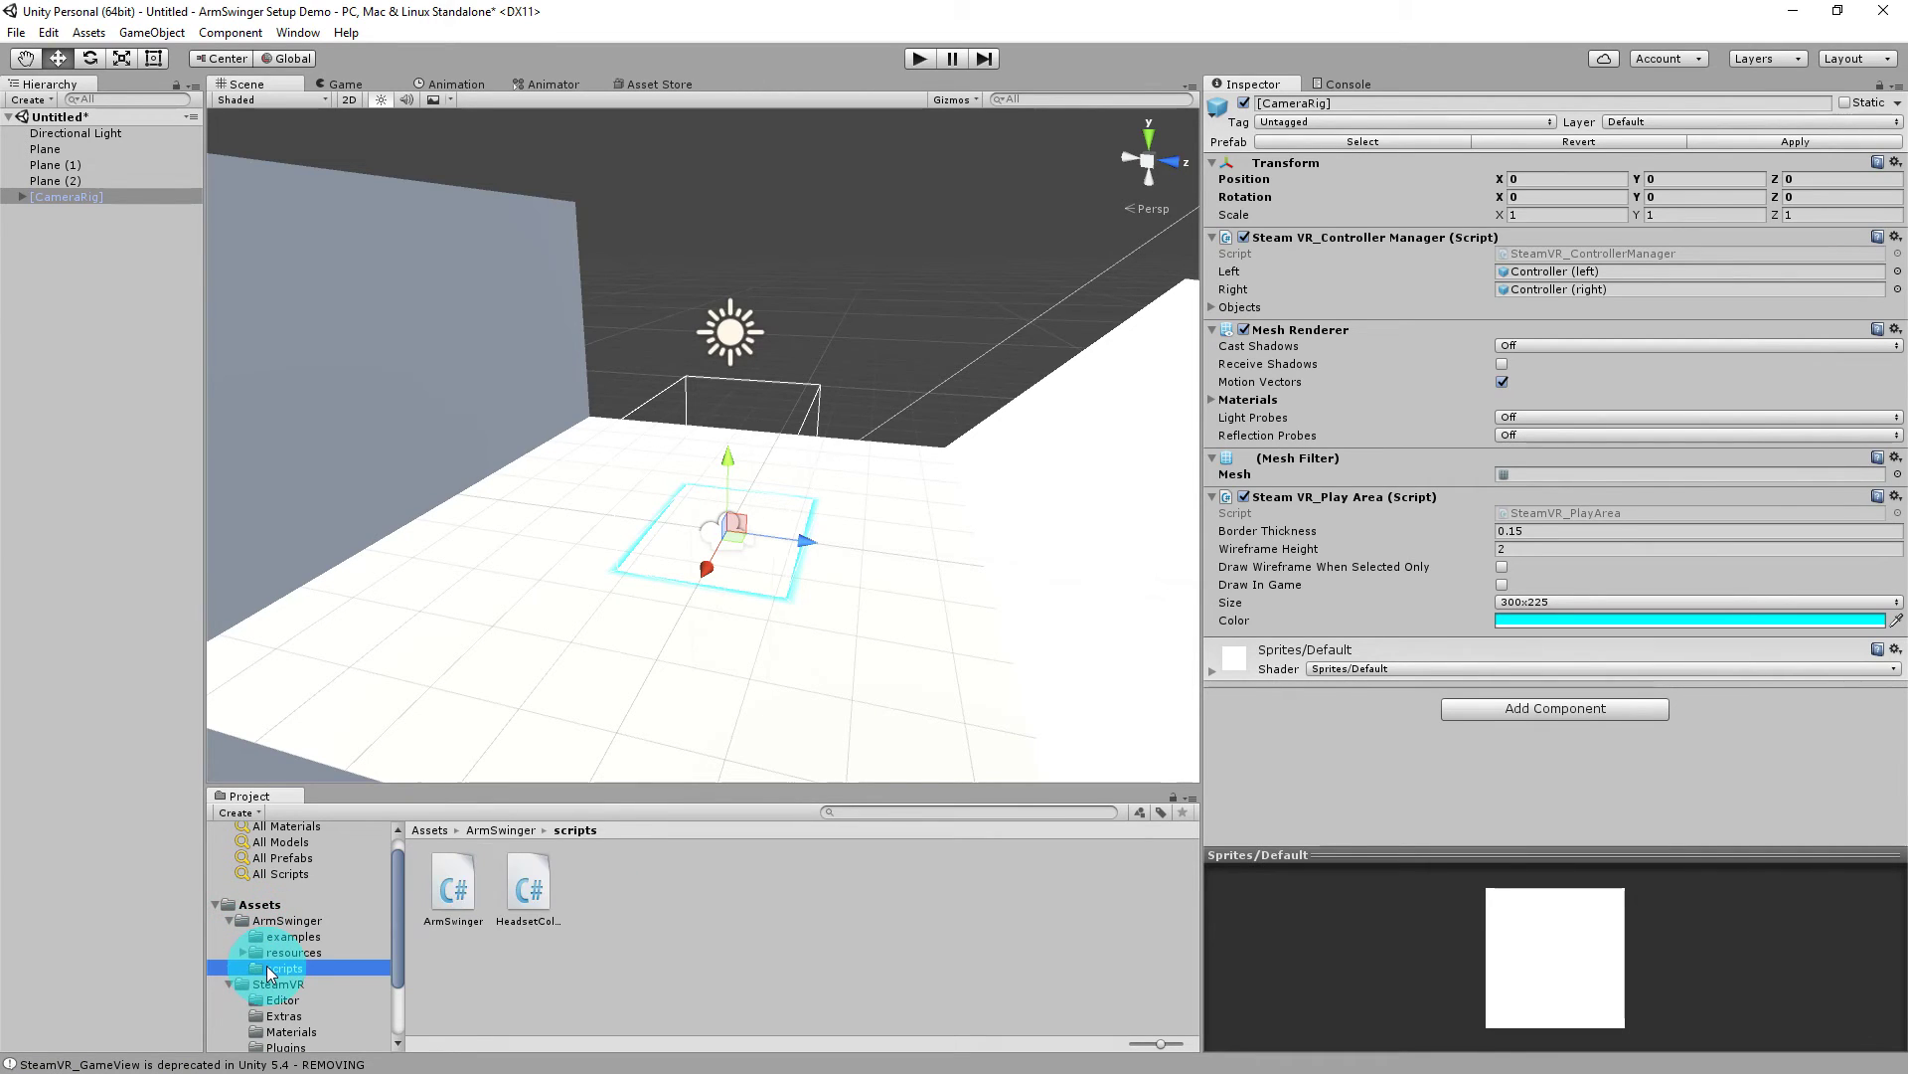
click(452, 887)
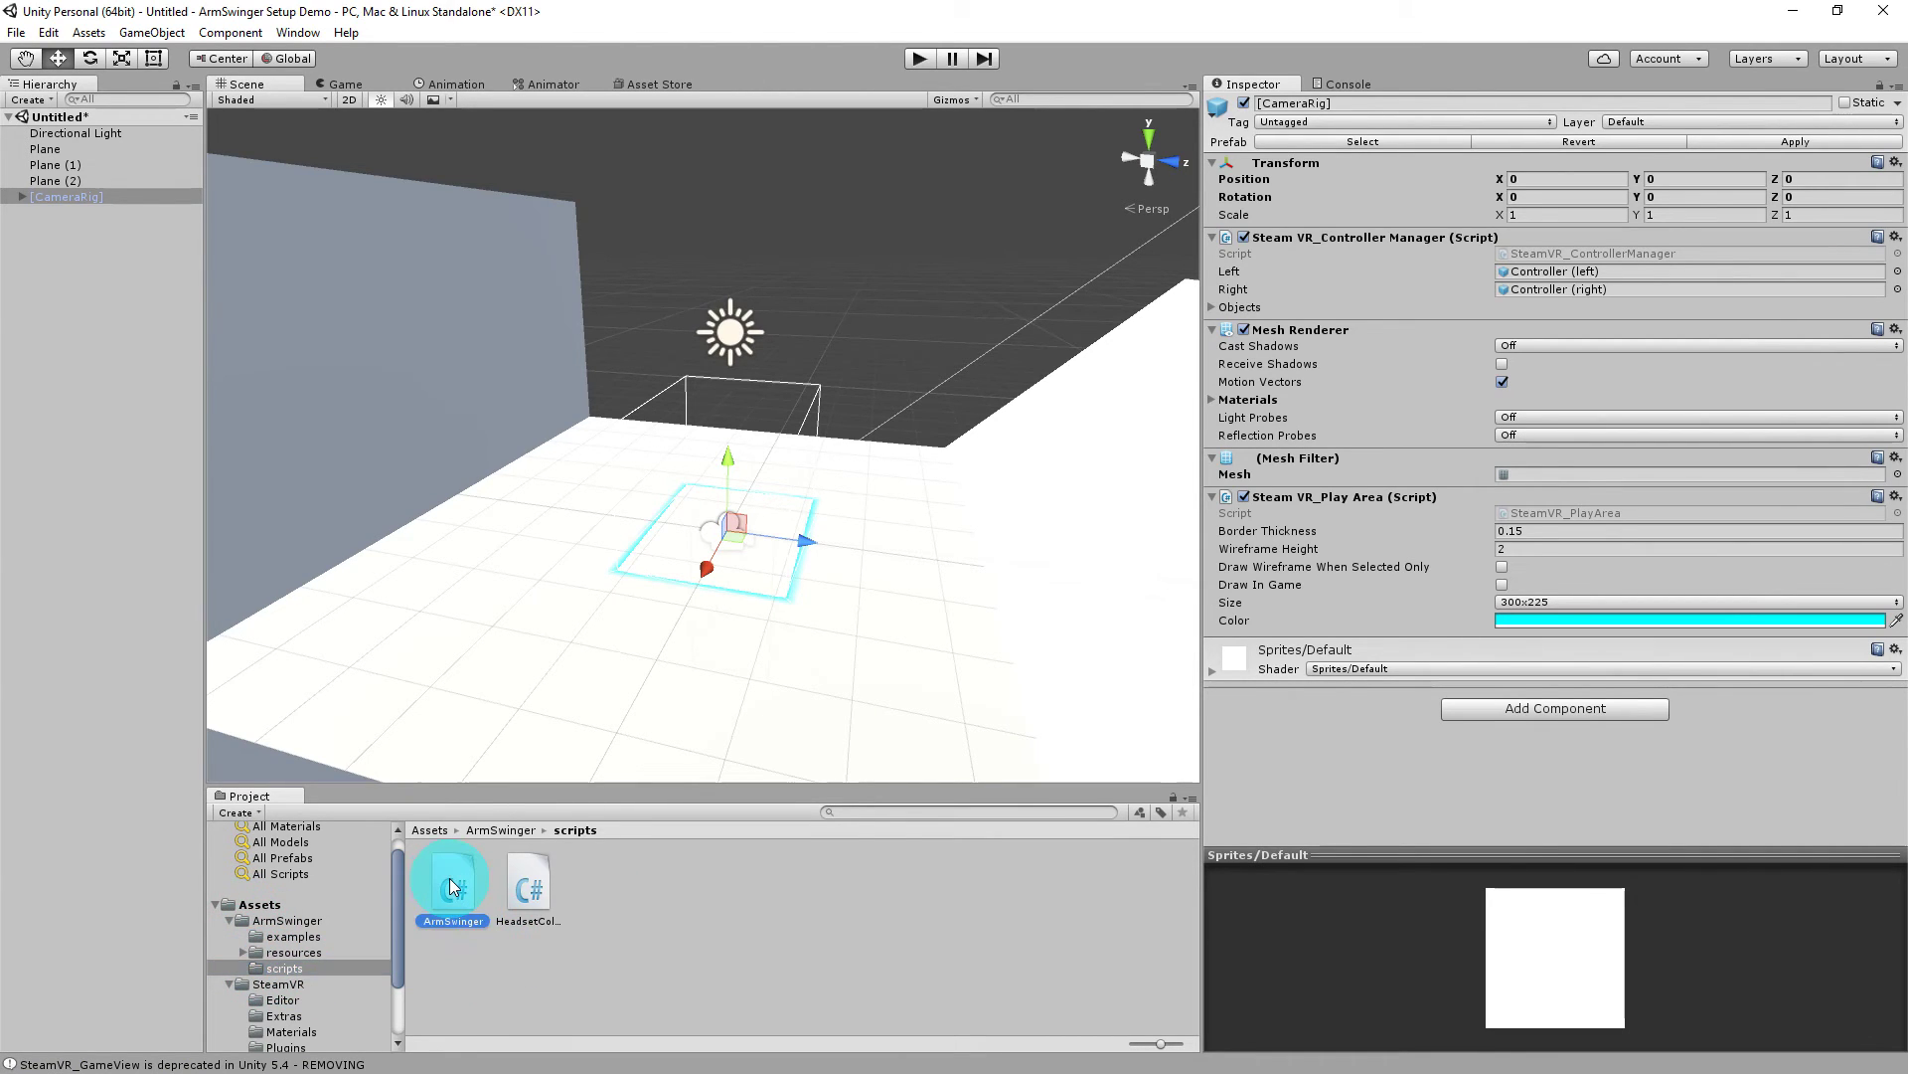
drag(453, 886, 1330, 740)
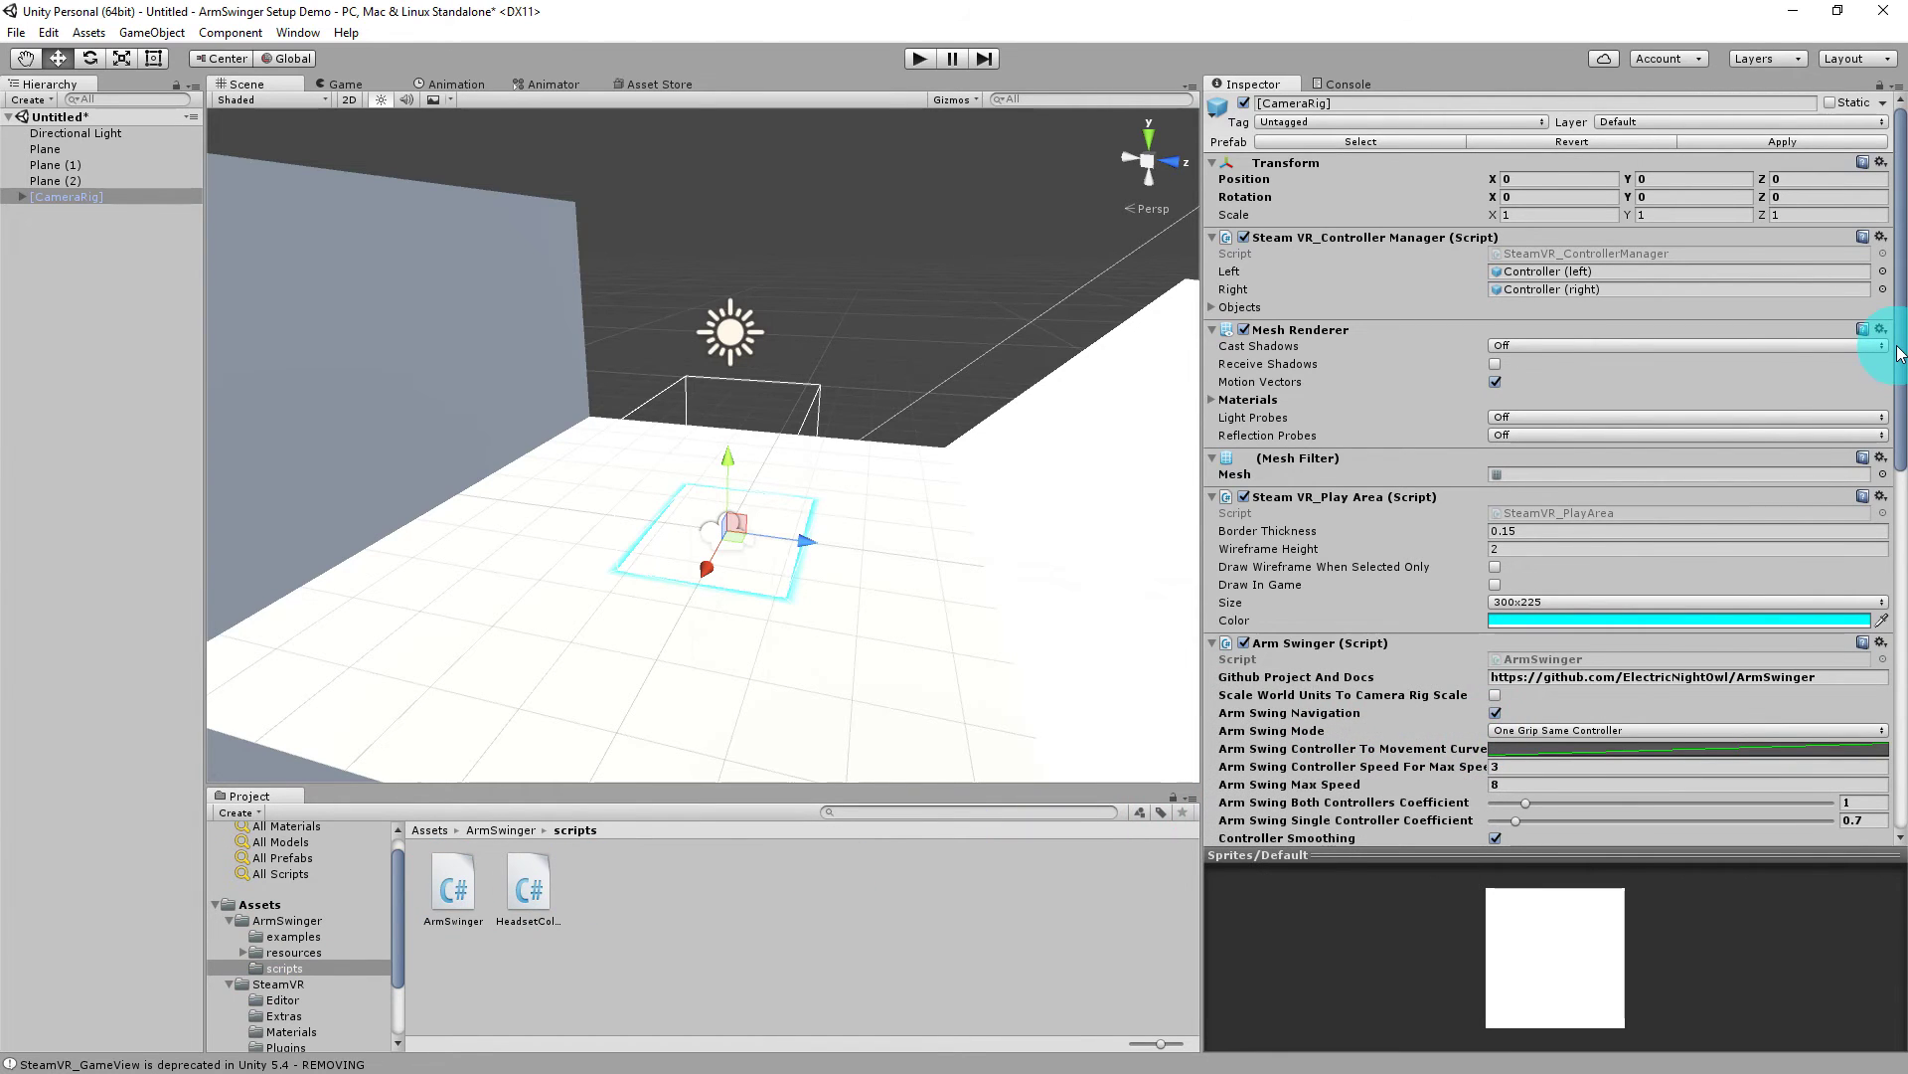